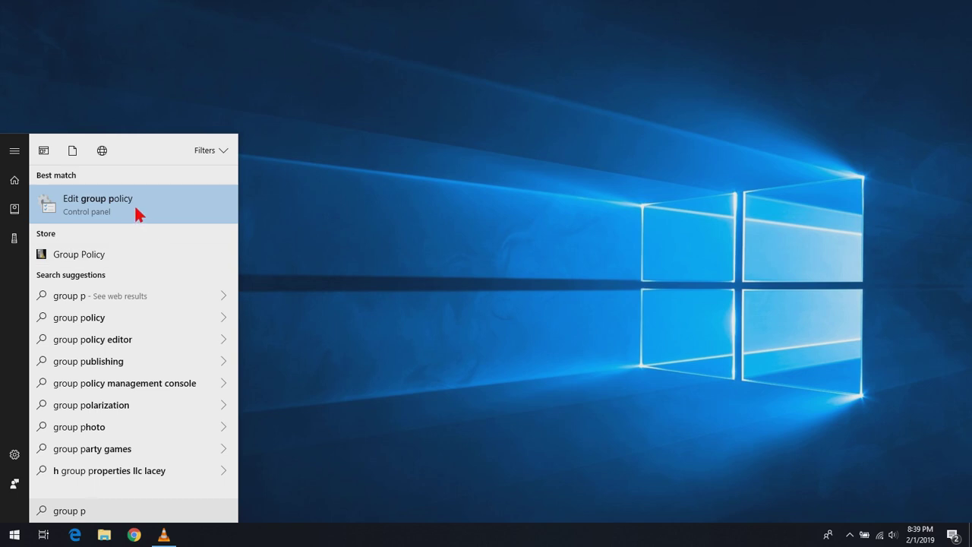
Open the Edit group policy search result, maximize the Local Group Policy Editor and widen its console tree
{"action": "left_click", "coordinate": [136, 213]}
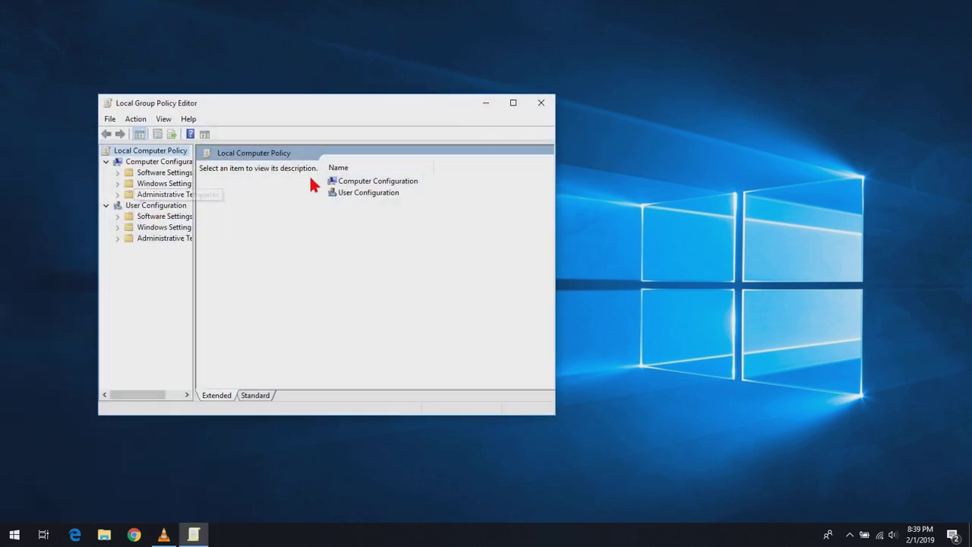
{"action": "left_click", "coordinate": [514, 105]}
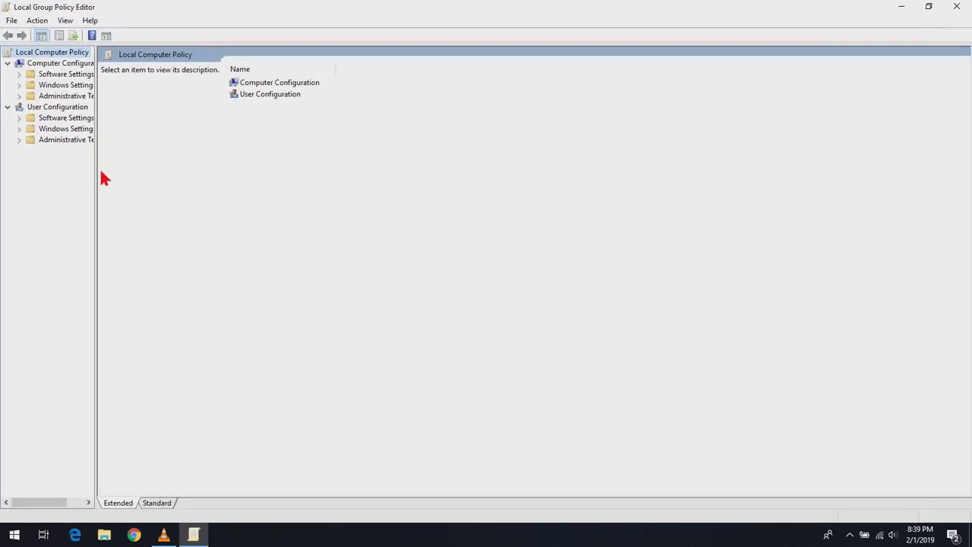
{"action": "left_click_drag", "start_coordinate": [97, 173], "coordinate": [228, 196]}
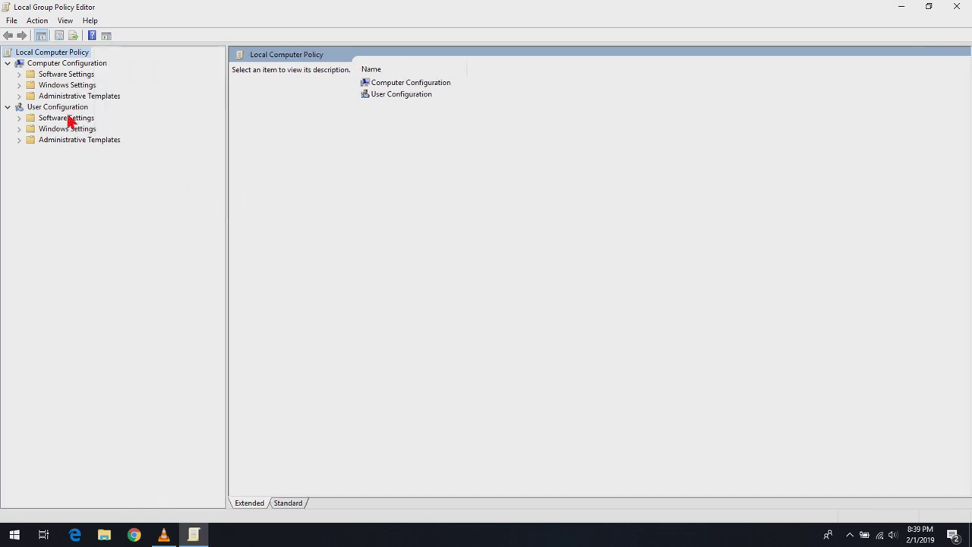
Display Password Policy under Computer Configuration > Windows Settings > Security Settings > Account Policies, and close the editor
{"action": "left_click", "coordinate": [19, 85]}
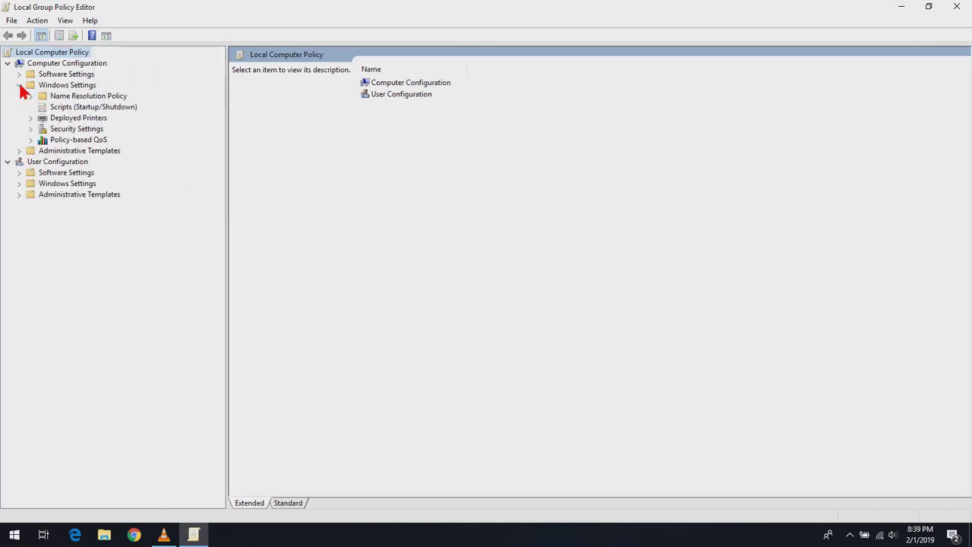
{"action": "left_click", "coordinate": [31, 128]}
{"action": "left_click", "coordinate": [43, 141]}
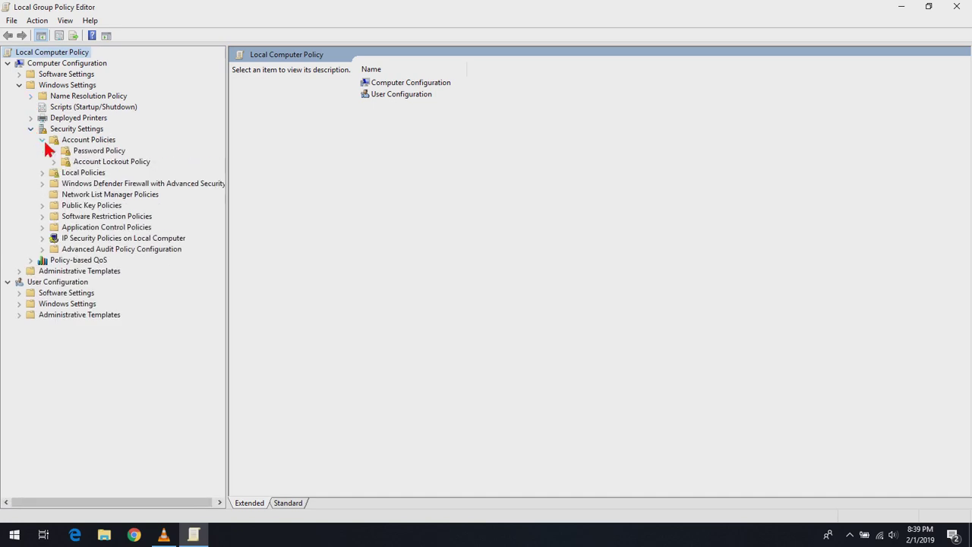
{"action": "left_click", "coordinate": [91, 154]}
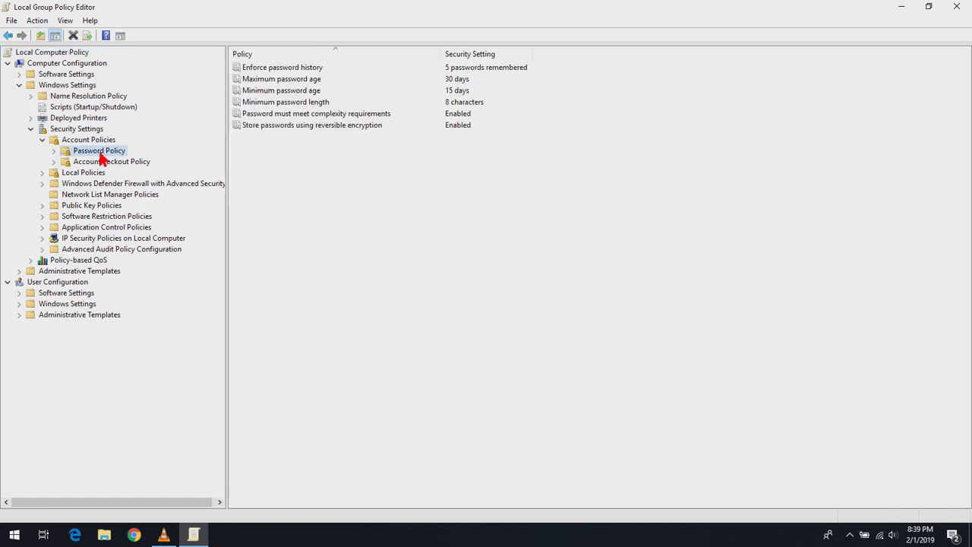
{"action": "left_click", "coordinate": [553, 156]}
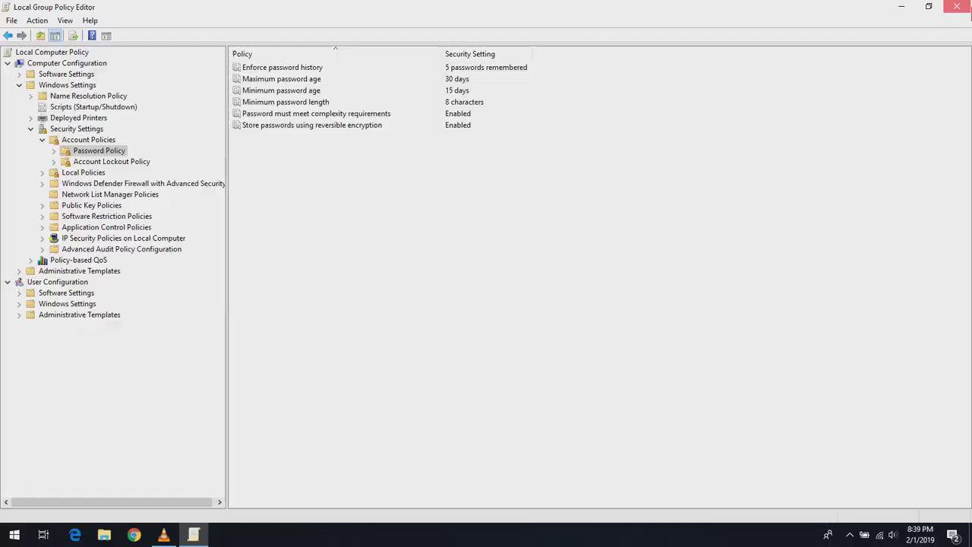
{"action": "left_click", "coordinate": [956, 6]}
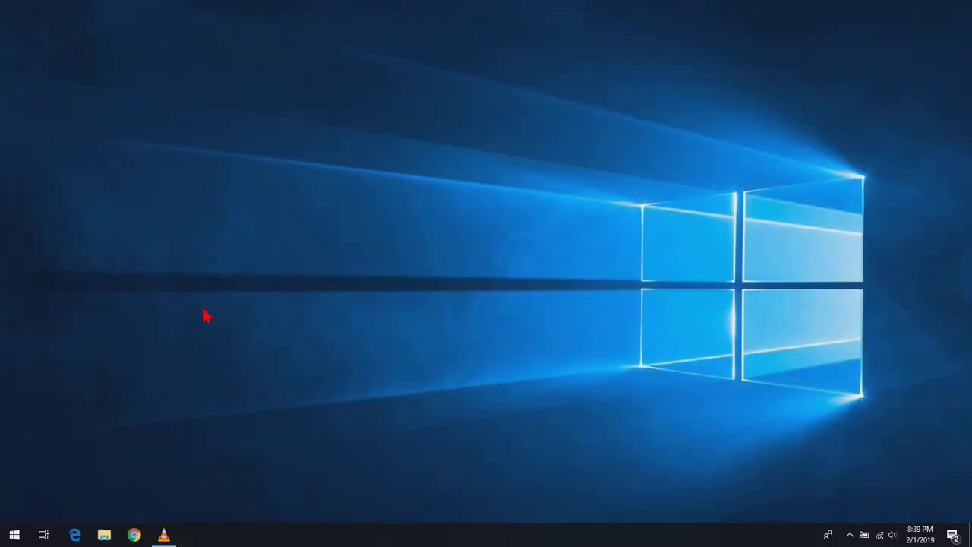
Run gpedit.msc, maximize the Local Group Policy Editor and widen its console tree
{"action": "key", "text": "super+r"}
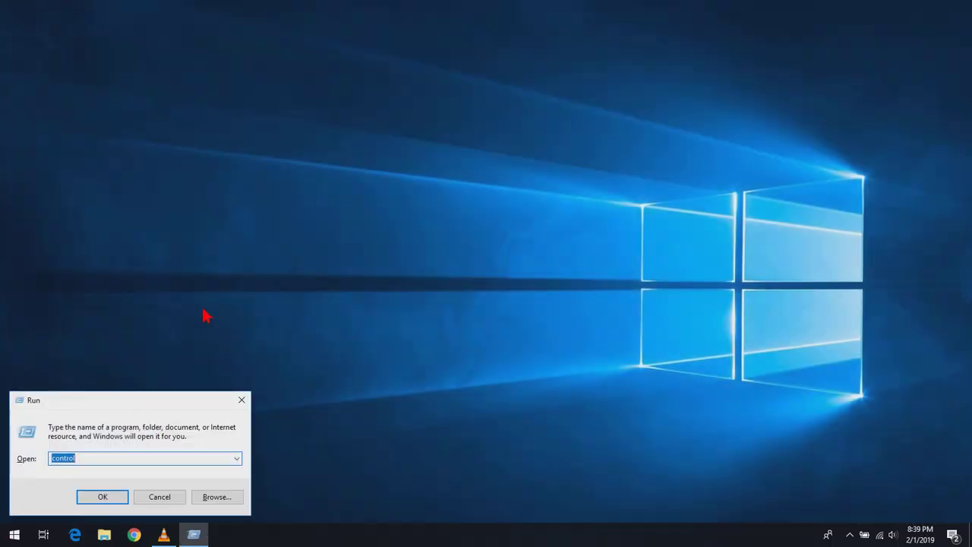
{"action": "type", "text": "gpedit.msc"}
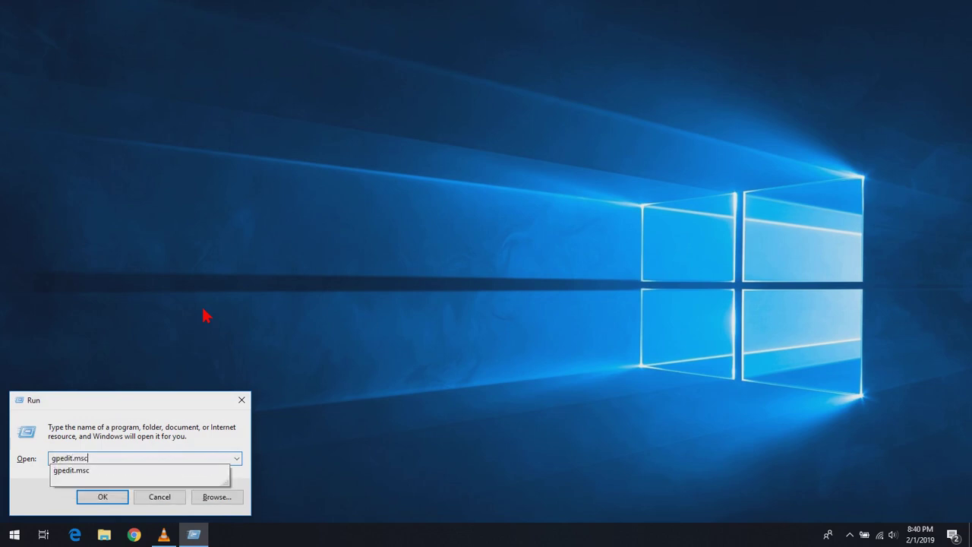
{"action": "key", "text": "Return"}
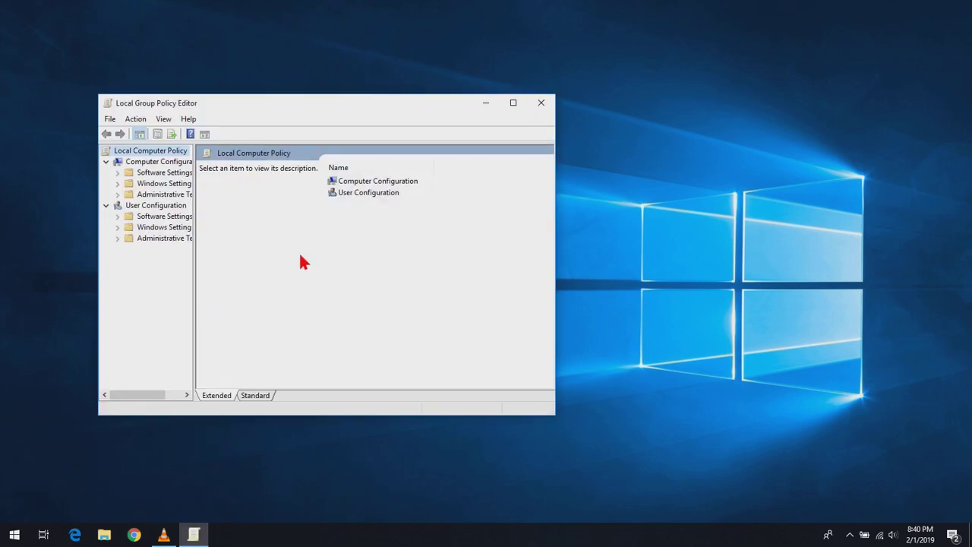
{"action": "left_click", "coordinate": [507, 102]}
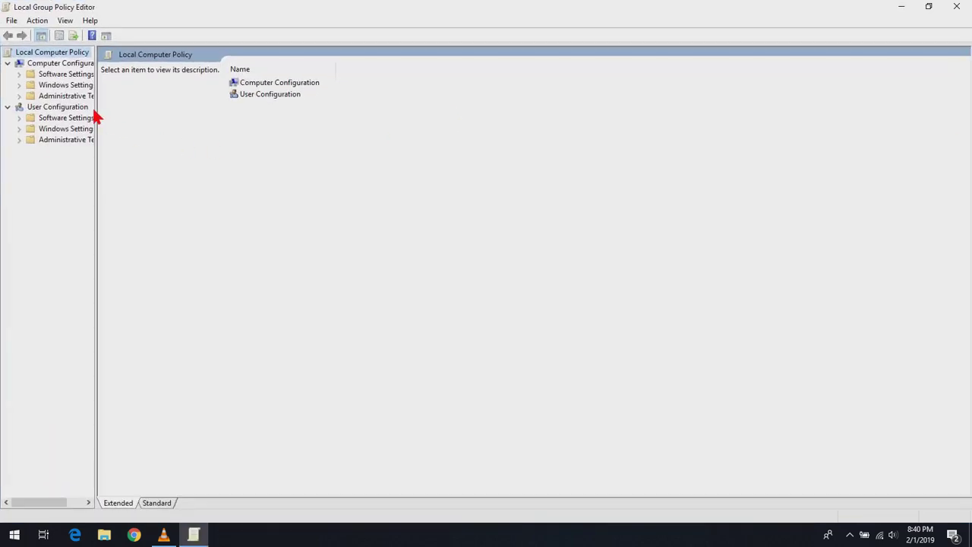
{"action": "left_click_drag", "start_coordinate": [97, 113], "coordinate": [196, 123]}
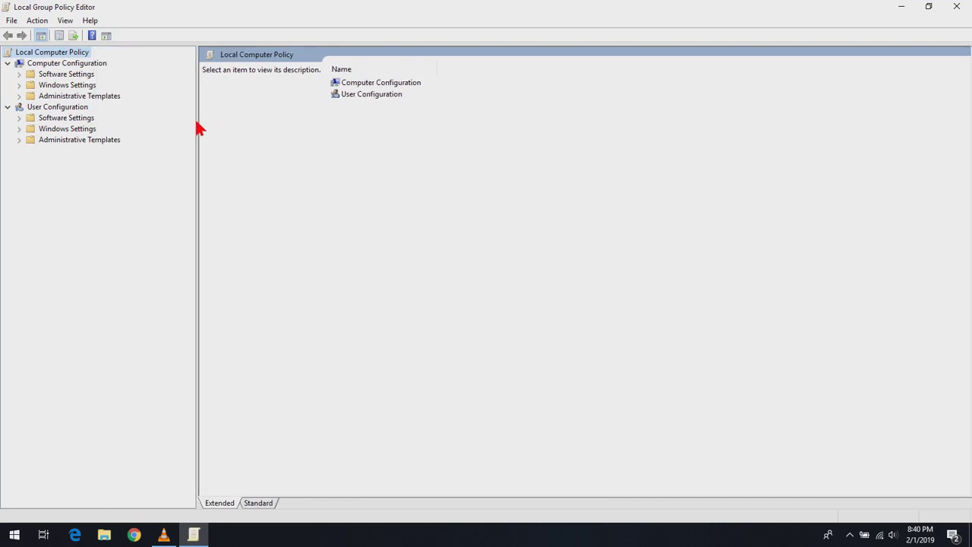
View the computer's Password Policy settings under Security Settings > Account Policies and close the Local Group Policy Editor
{"action": "left_click", "coordinate": [20, 85]}
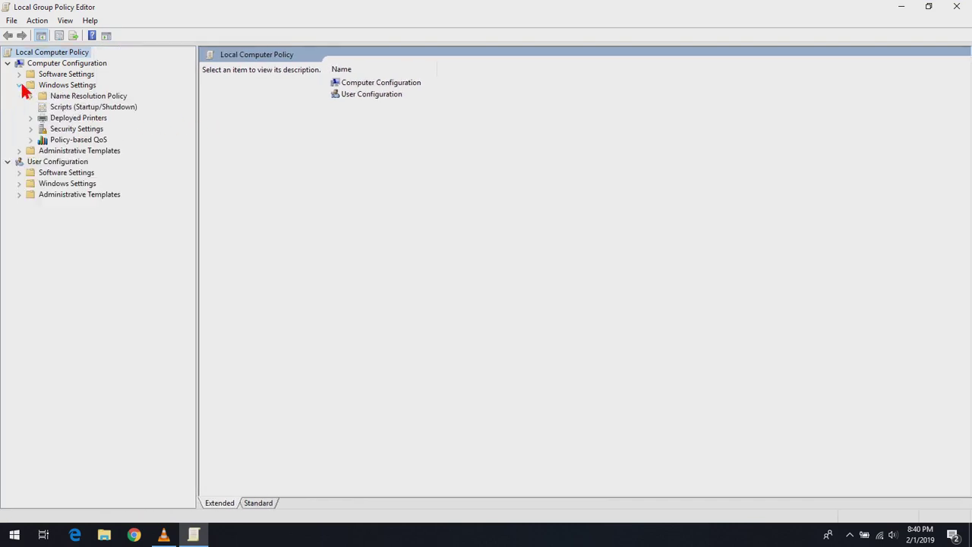
{"action": "left_click", "coordinate": [30, 129]}
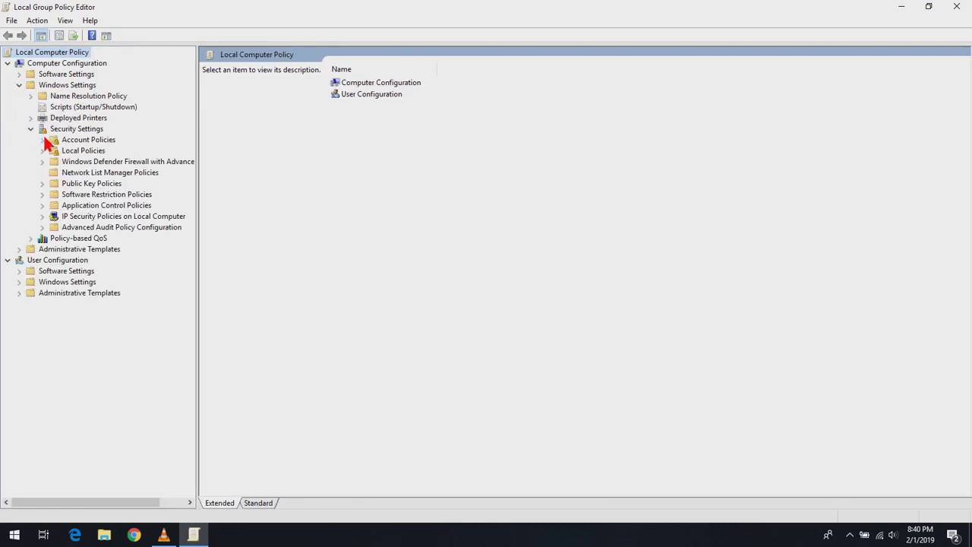
{"action": "left_click", "coordinate": [42, 140]}
{"action": "left_click", "coordinate": [92, 152]}
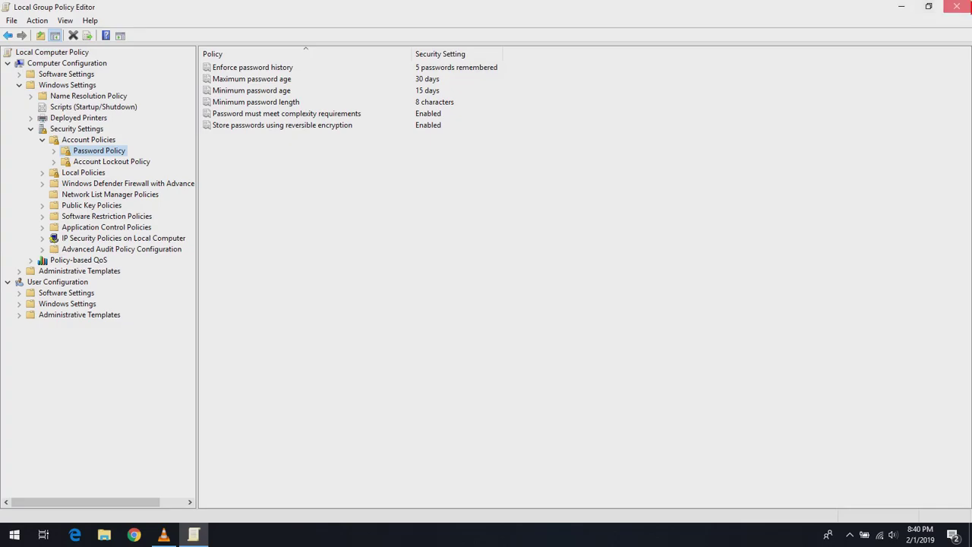
{"action": "left_click", "coordinate": [956, 6]}
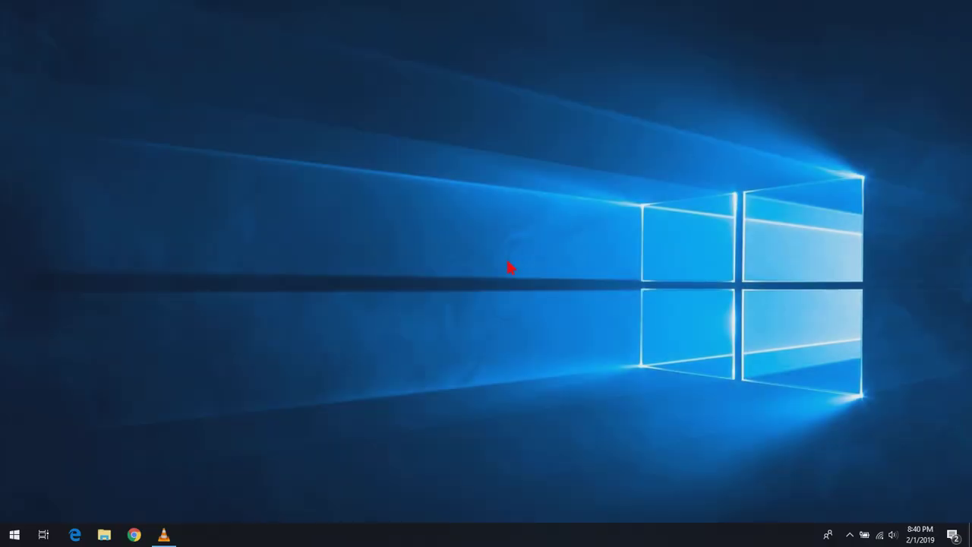
Open Control Panel with the Run command control and display its items as small icons
{"action": "key", "text": "super+r"}
{"action": "type", "text": "con"}
{"action": "key", "text": "Return"}
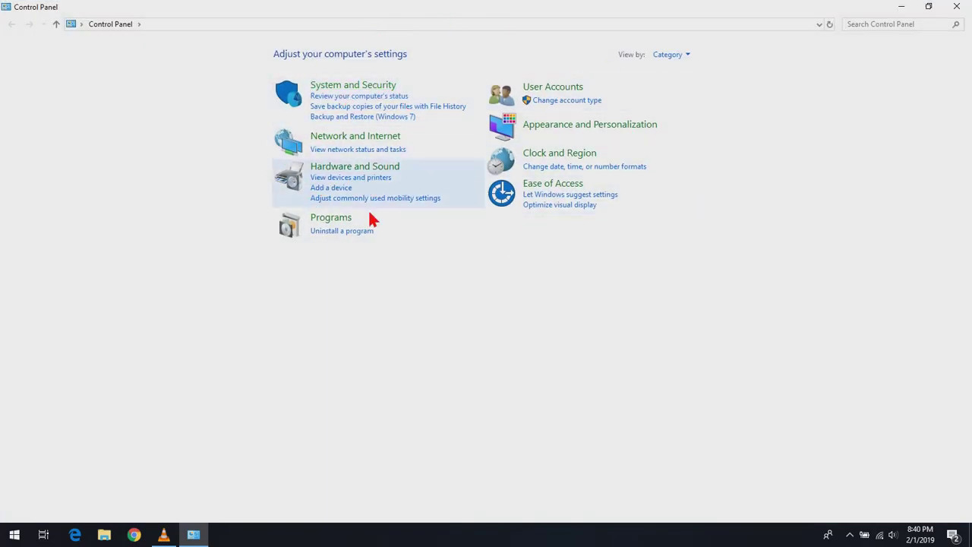
{"action": "left_click", "coordinate": [671, 55]}
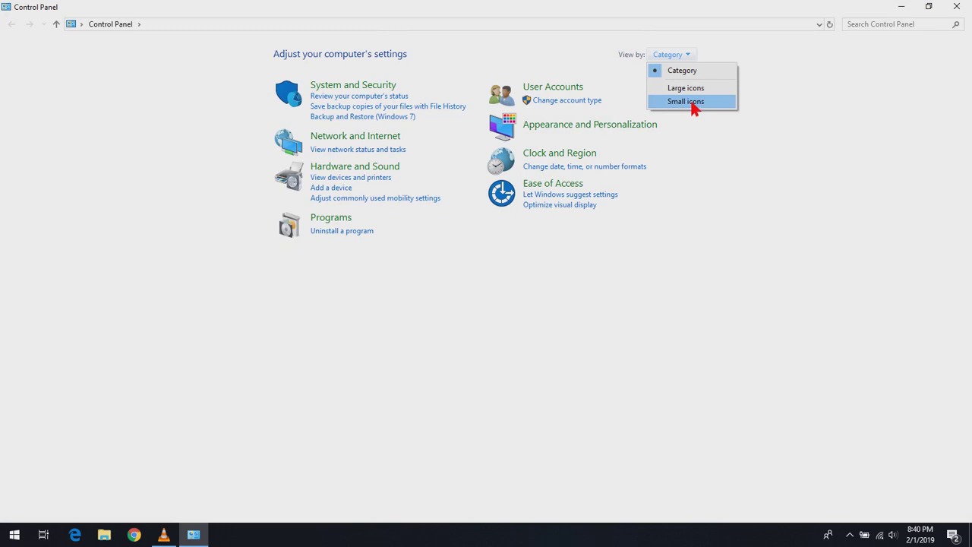
{"action": "left_click", "coordinate": [693, 103]}
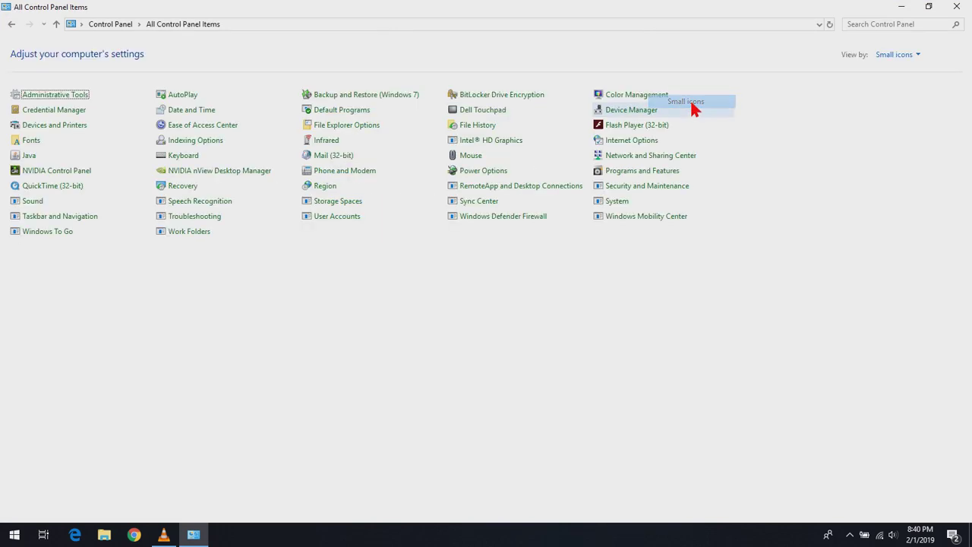
Open Local Security Policy from Administrative Tools in Control Panel
{"action": "left_click", "coordinate": [65, 94]}
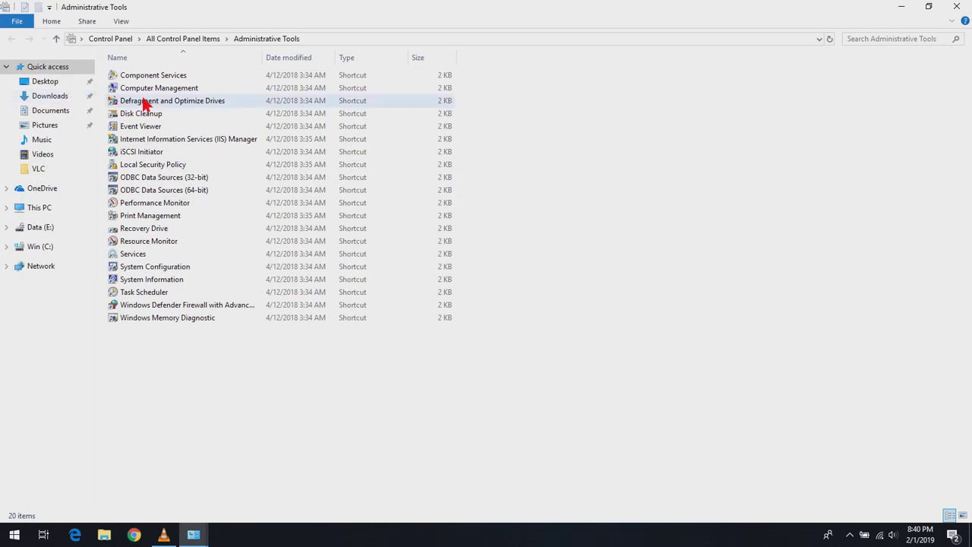
{"action": "left_click", "coordinate": [150, 168]}
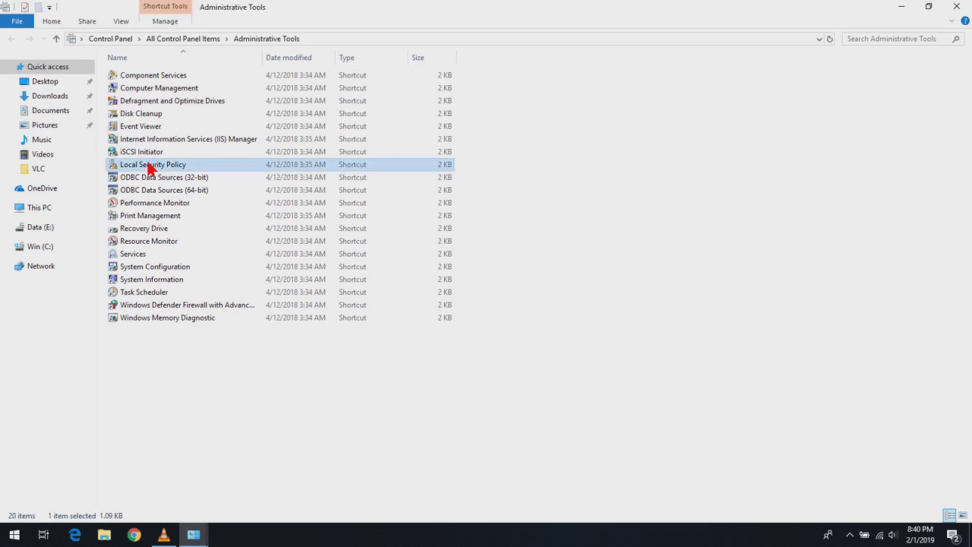
{"action": "double_click", "coordinate": [148, 166]}
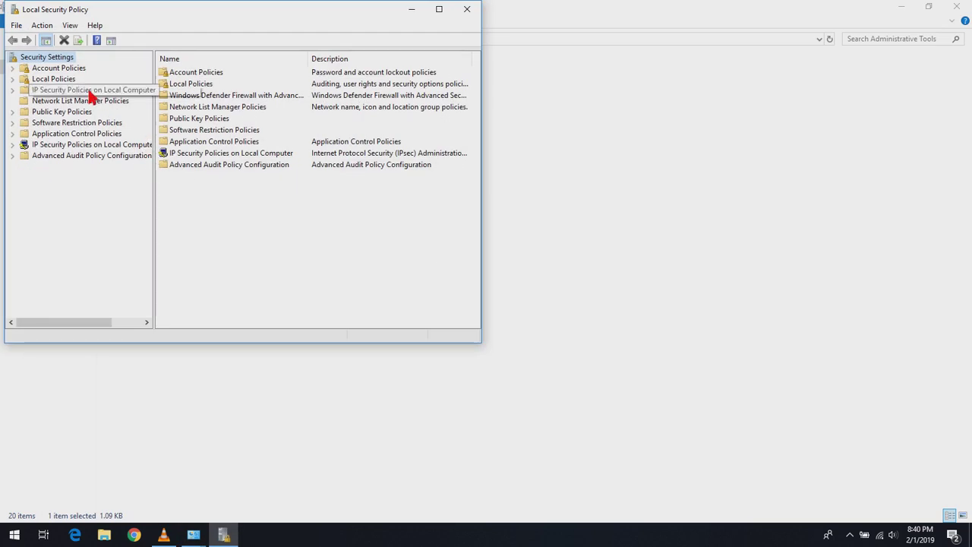
Expand Local Policies and Account Policies, display the Password Policy settings and maximize the Local Security Policy window
{"action": "left_click", "coordinate": [14, 79]}
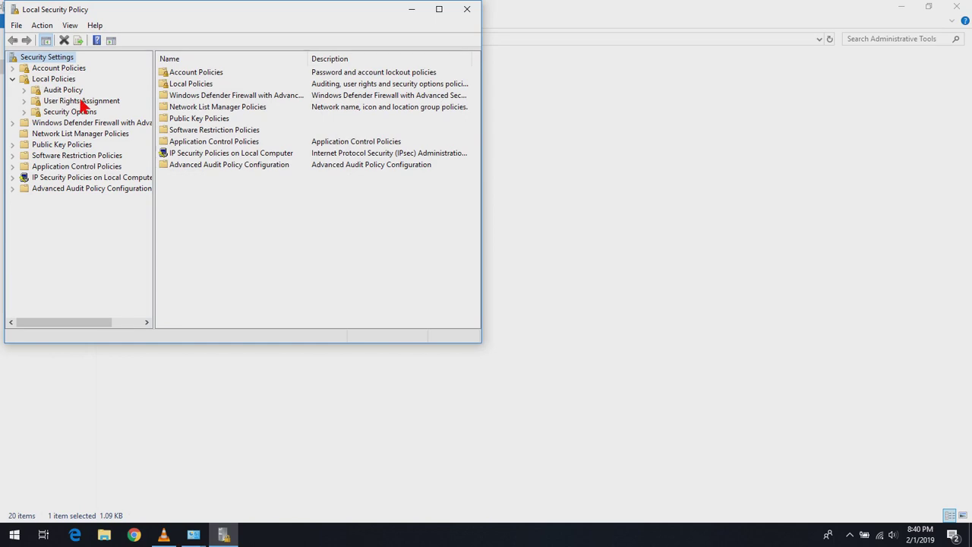
{"action": "left_click", "coordinate": [12, 69]}
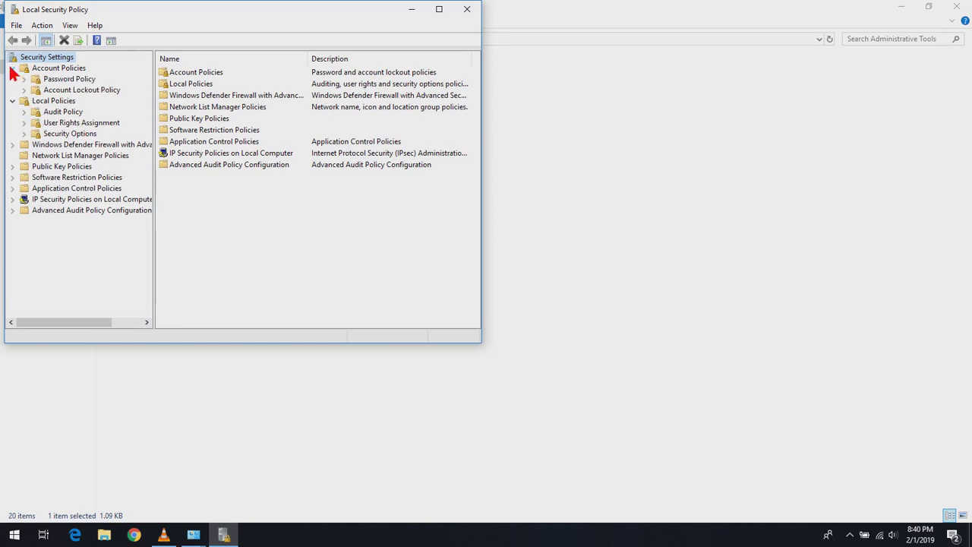
{"action": "left_click", "coordinate": [61, 79]}
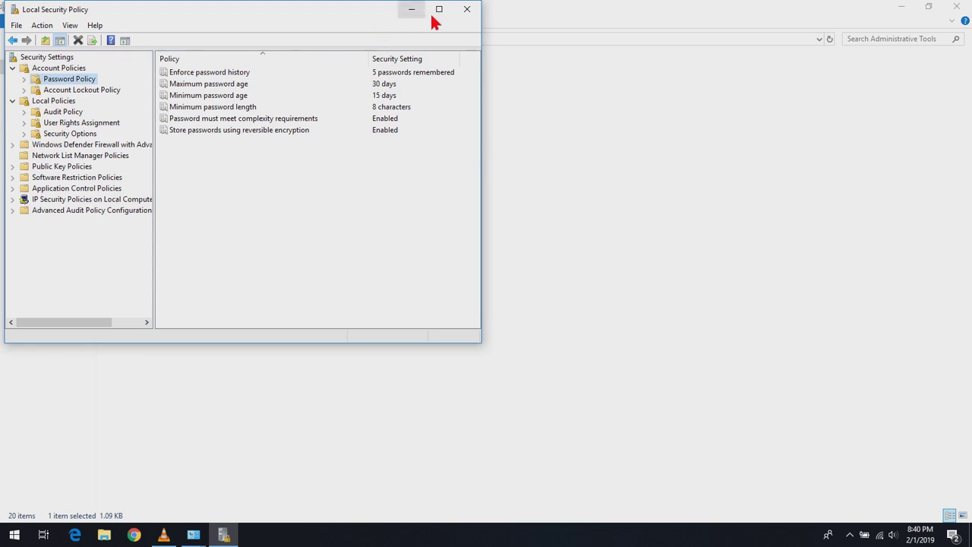
{"action": "left_click", "coordinate": [439, 10]}
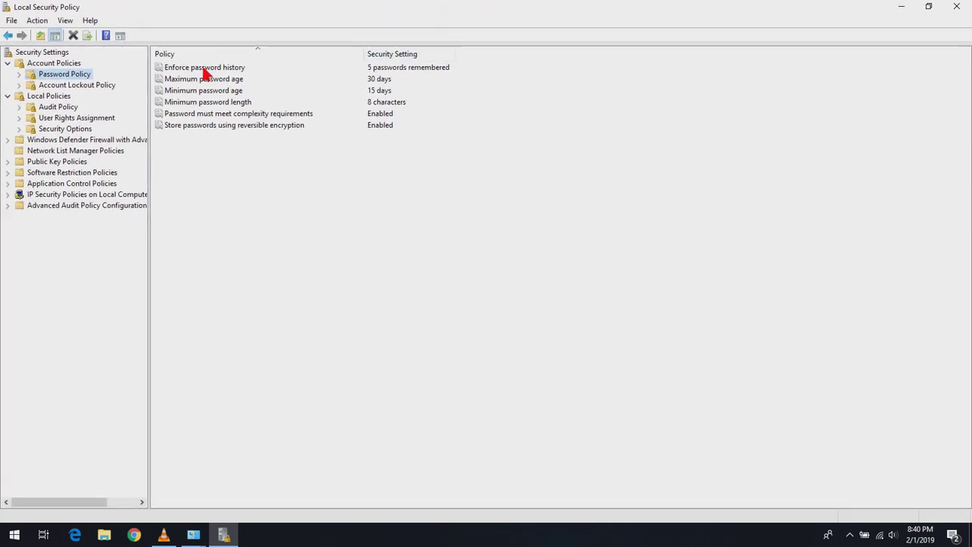
Set the Enforce password history policy to 0 passwords remembered and apply it
{"action": "double_click", "coordinate": [205, 70]}
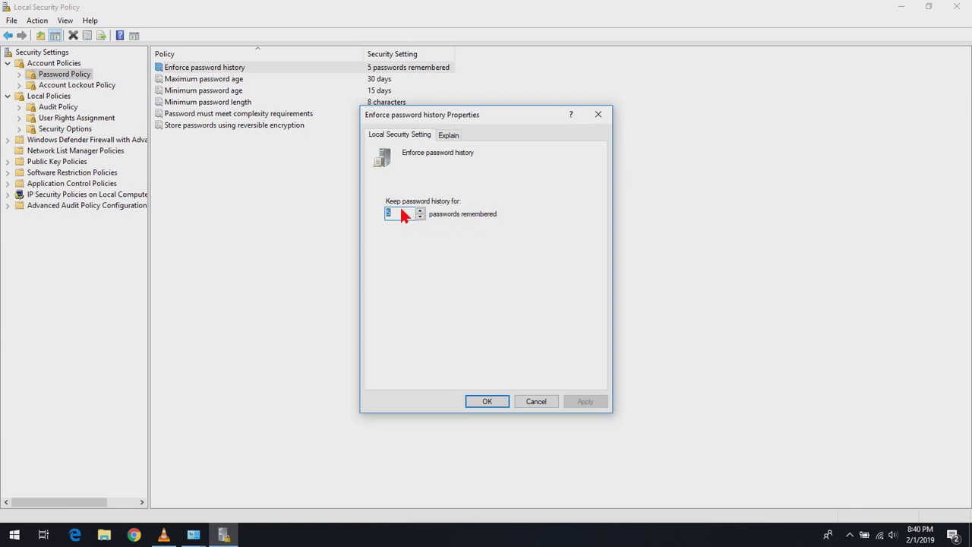
{"action": "type", "text": "0"}
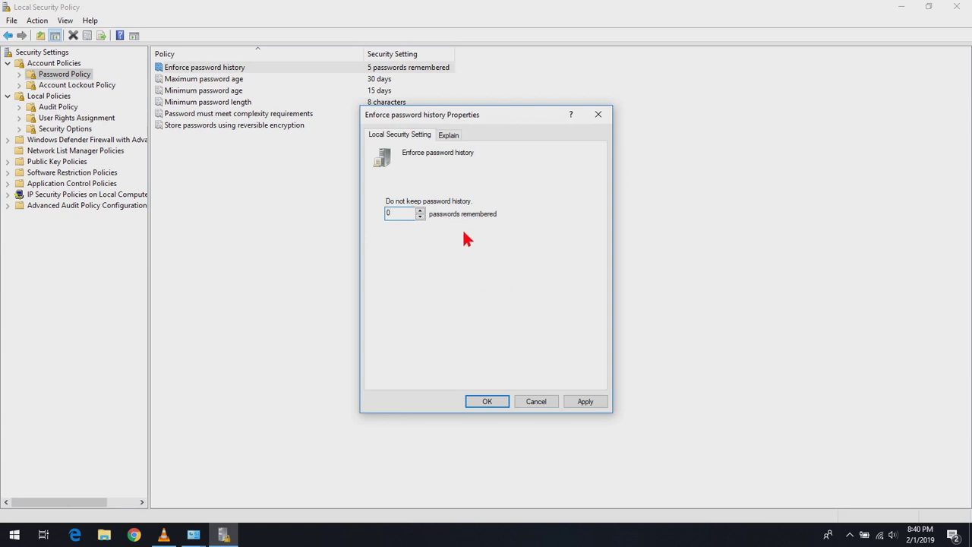
{"action": "left_click", "coordinate": [586, 403]}
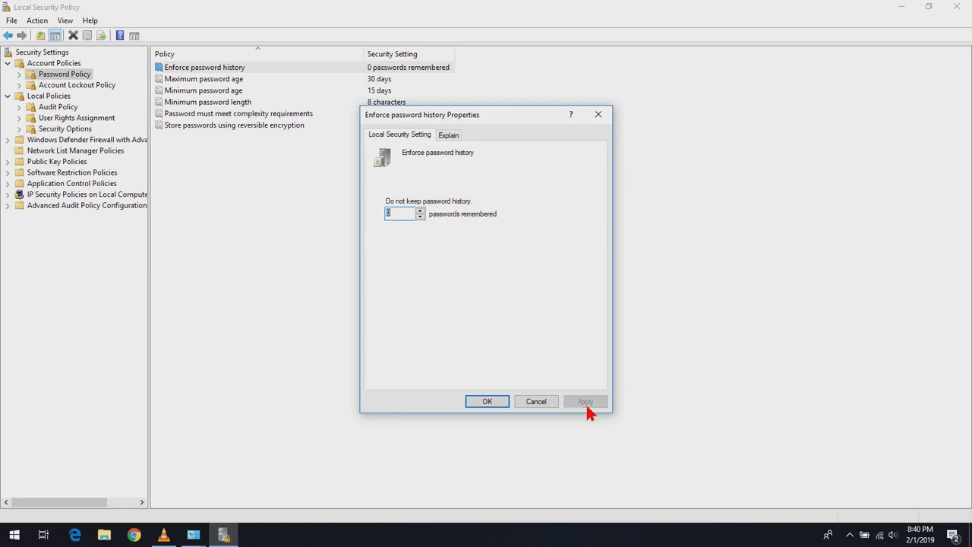
{"action": "left_click", "coordinate": [487, 404]}
Set the Maximum password age policy to 0 days and apply it
{"action": "double_click", "coordinate": [227, 80]}
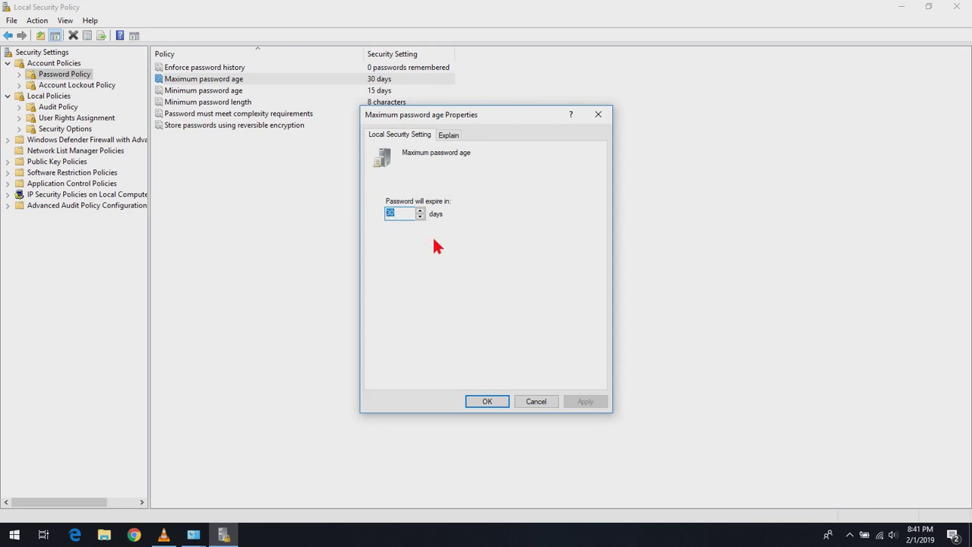
{"action": "type", "text": "0"}
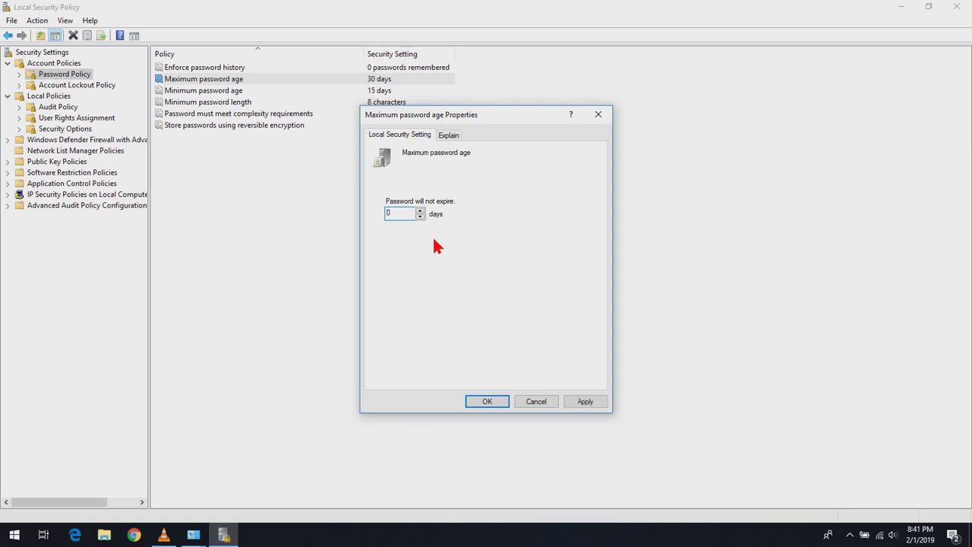
{"action": "left_click", "coordinate": [586, 403]}
{"action": "left_click", "coordinate": [495, 403]}
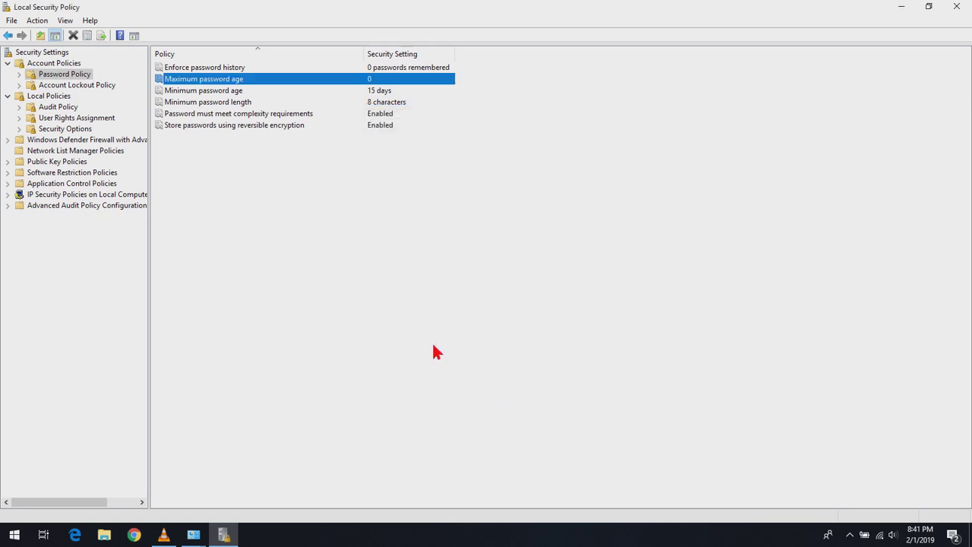
Set the Minimum password age policy to 0 days and apply it
{"action": "double_click", "coordinate": [205, 93]}
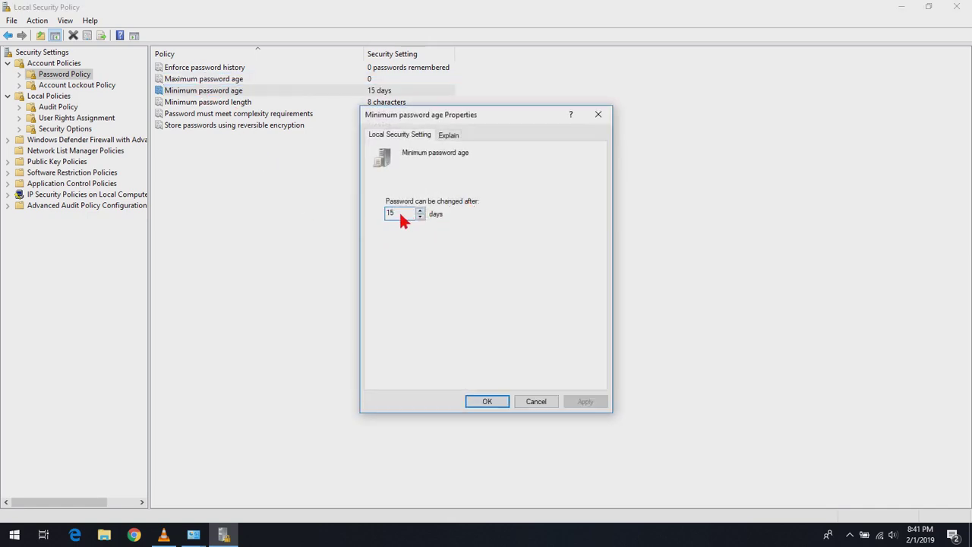
{"action": "type", "text": "0"}
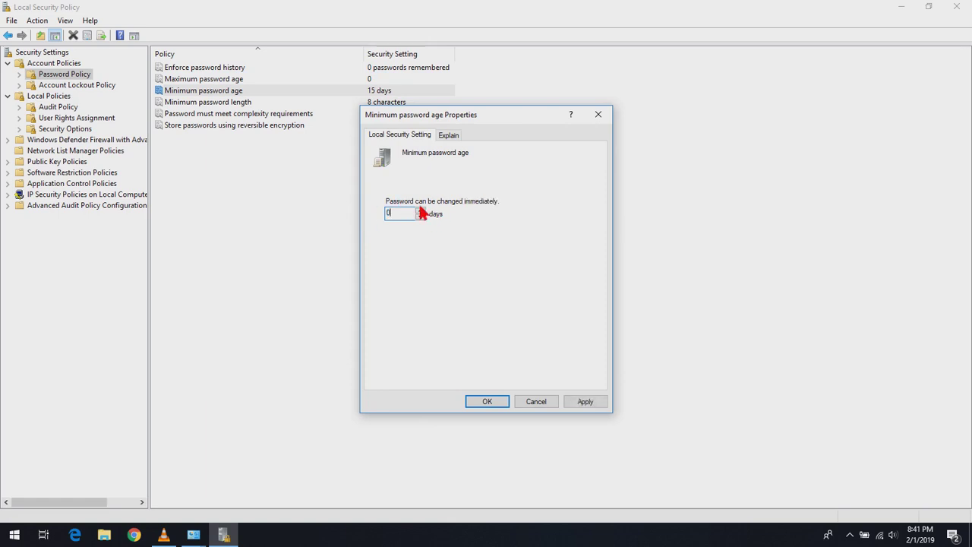
{"action": "left_click", "coordinate": [583, 407]}
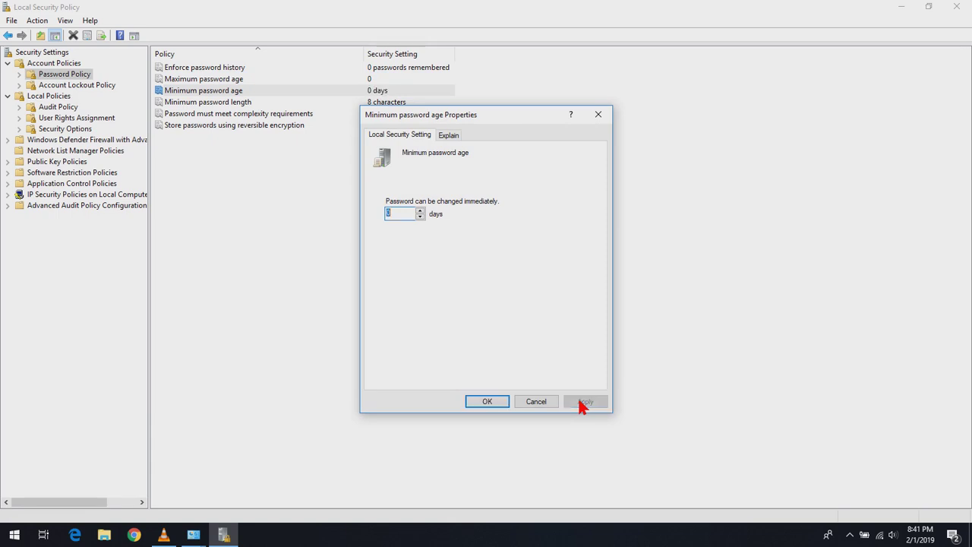
{"action": "left_click", "coordinate": [501, 404]}
Set the Minimum password length policy to 0 characters and apply it
{"action": "double_click", "coordinate": [243, 103]}
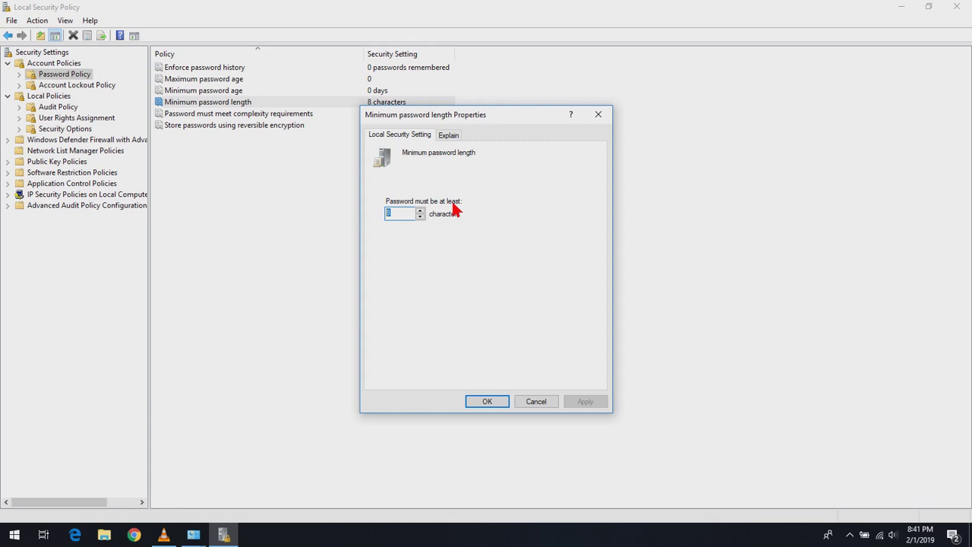
{"action": "type", "text": "0"}
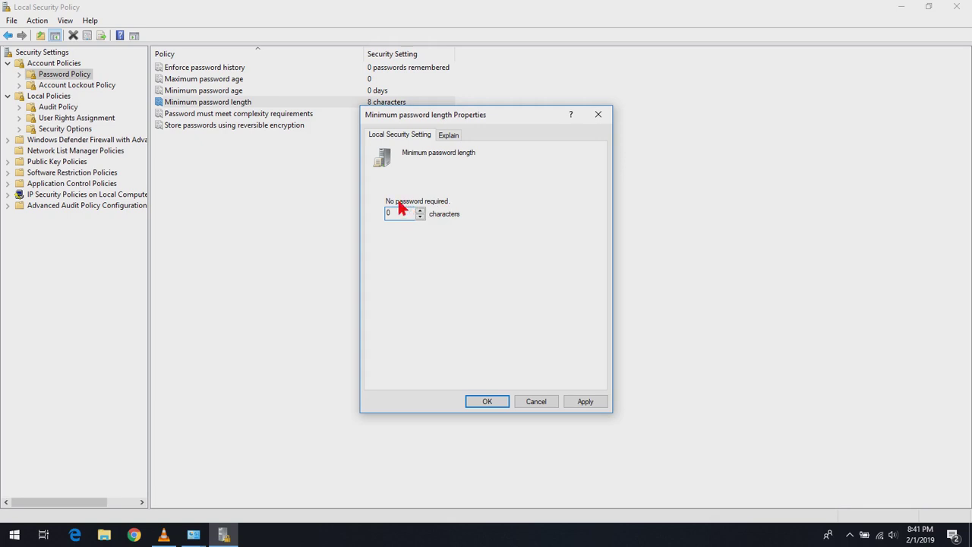
{"action": "left_click", "coordinate": [586, 405]}
{"action": "left_click", "coordinate": [490, 401]}
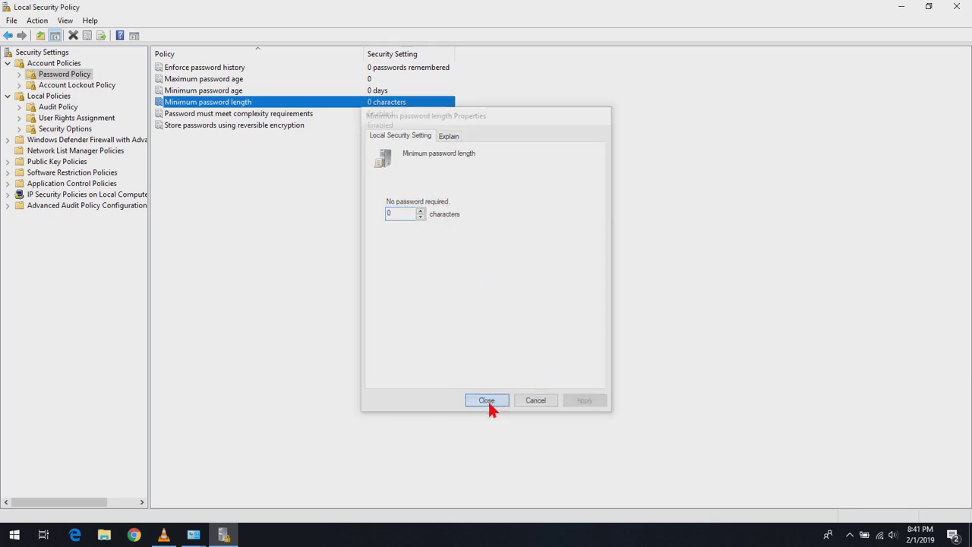
Read the explanation of the Password must meet complexity requirements policy, including its minimum requirements, defaults and note on member computers
{"action": "double_click", "coordinate": [258, 115]}
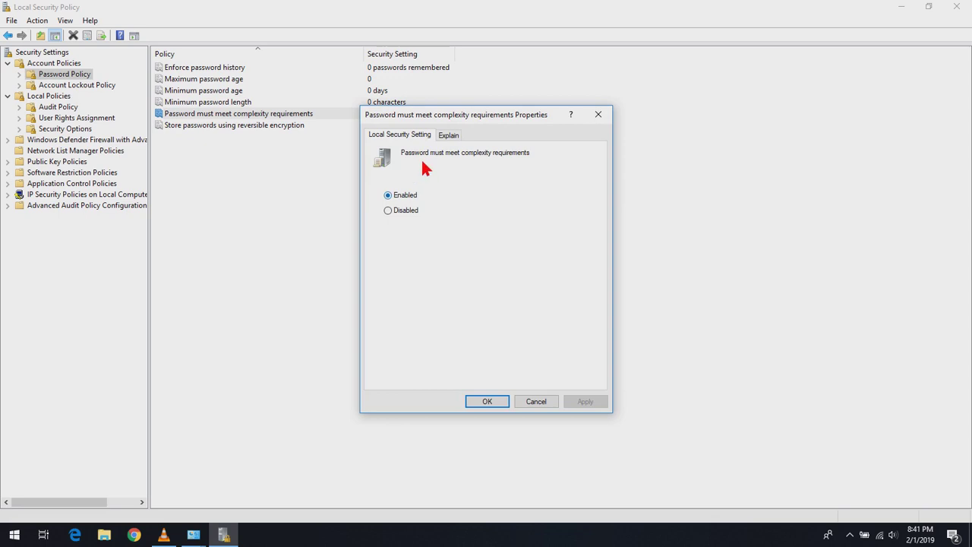
{"action": "left_click", "coordinate": [449, 134]}
{"action": "left_click_drag", "start_coordinate": [390, 169], "coordinate": [455, 302]}
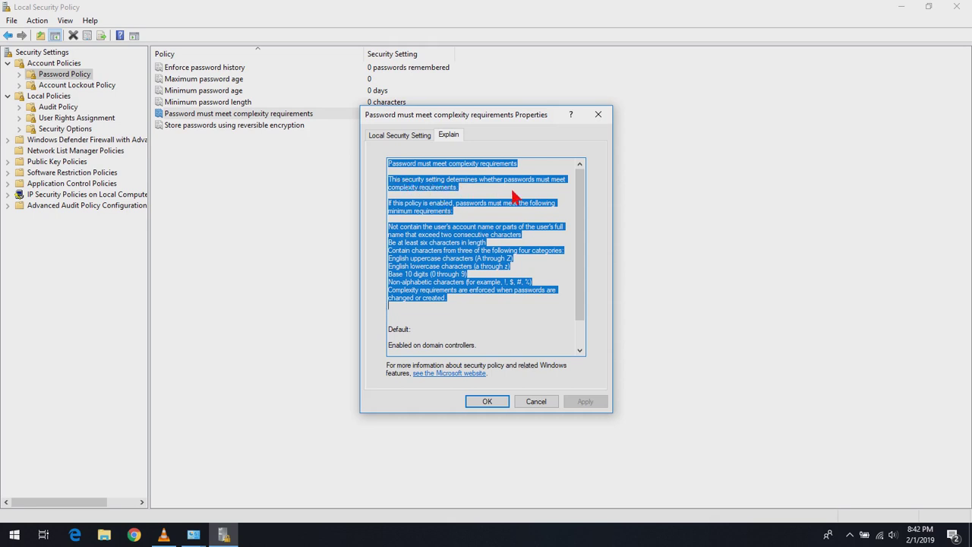
{"action": "left_click", "coordinate": [447, 252]}
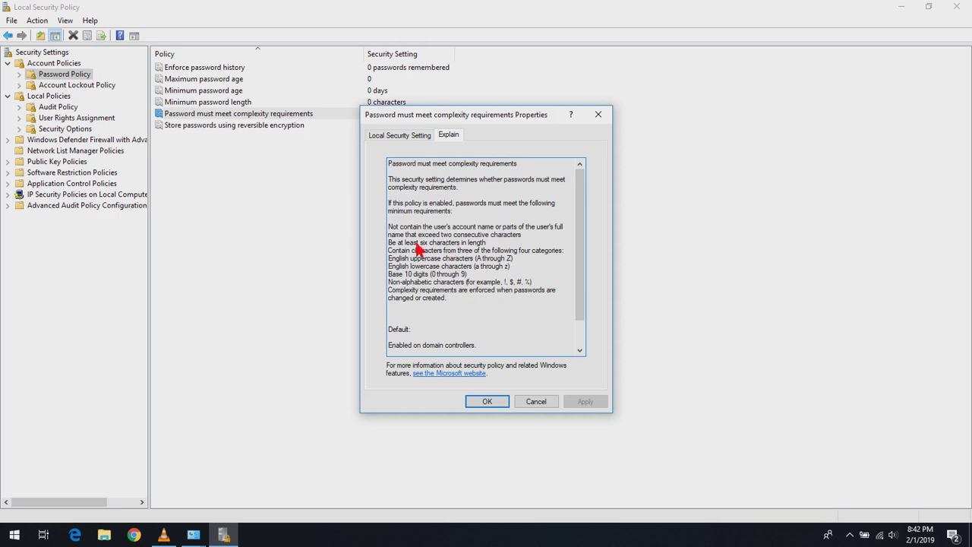
{"action": "left_click_drag", "start_coordinate": [389, 243], "coordinate": [490, 247]}
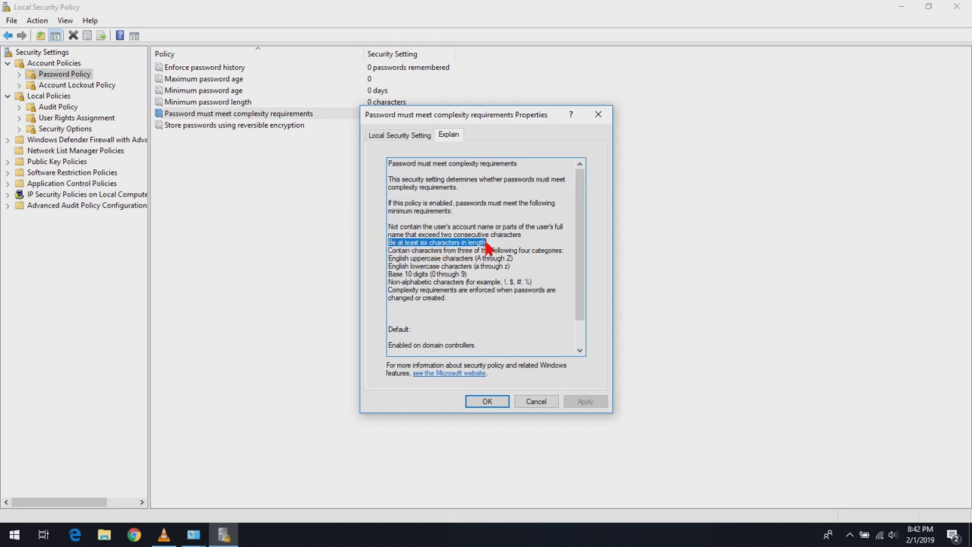
{"action": "left_click_drag", "start_coordinate": [389, 249], "coordinate": [492, 277]}
{"action": "left_click", "coordinate": [481, 276]}
{"action": "left_click", "coordinate": [415, 267], "text": "shift"}
{"action": "left_click_drag", "start_coordinate": [532, 282], "coordinate": [505, 283]}
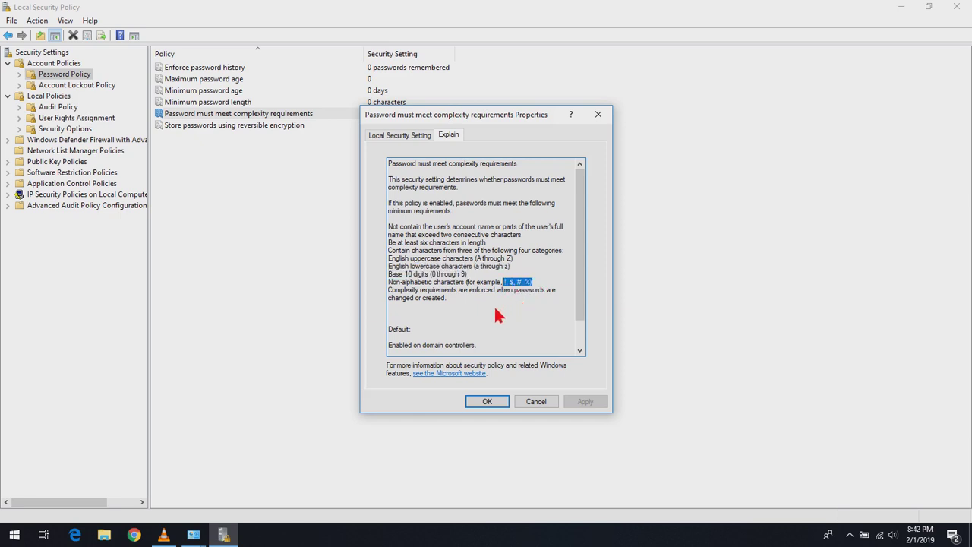
{"action": "left_click_drag", "start_coordinate": [476, 347], "coordinate": [387, 350]}
{"action": "left_click_drag", "start_coordinate": [581, 308], "coordinate": [577, 348]}
{"action": "left_click_drag", "start_coordinate": [492, 333], "coordinate": [565, 346]}
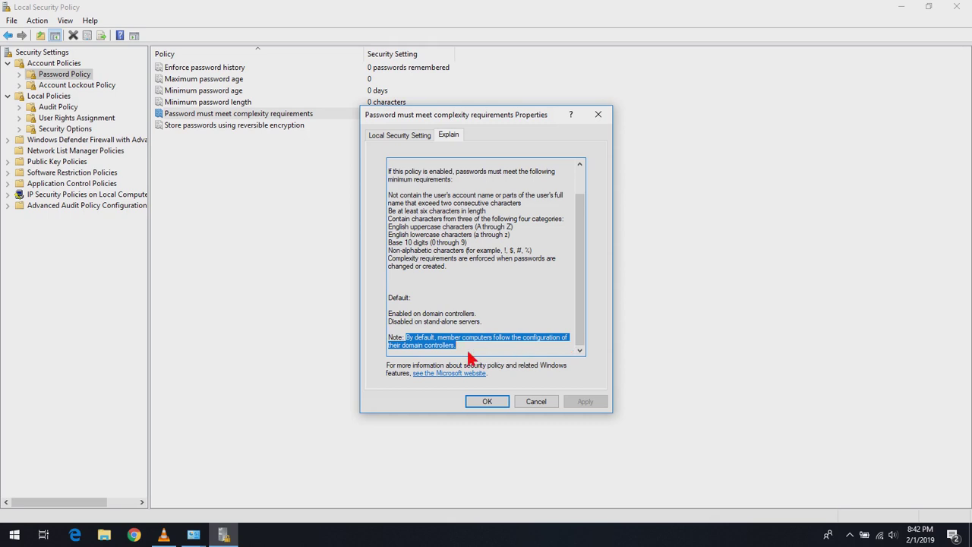
{"action": "left_click", "coordinate": [494, 404]}
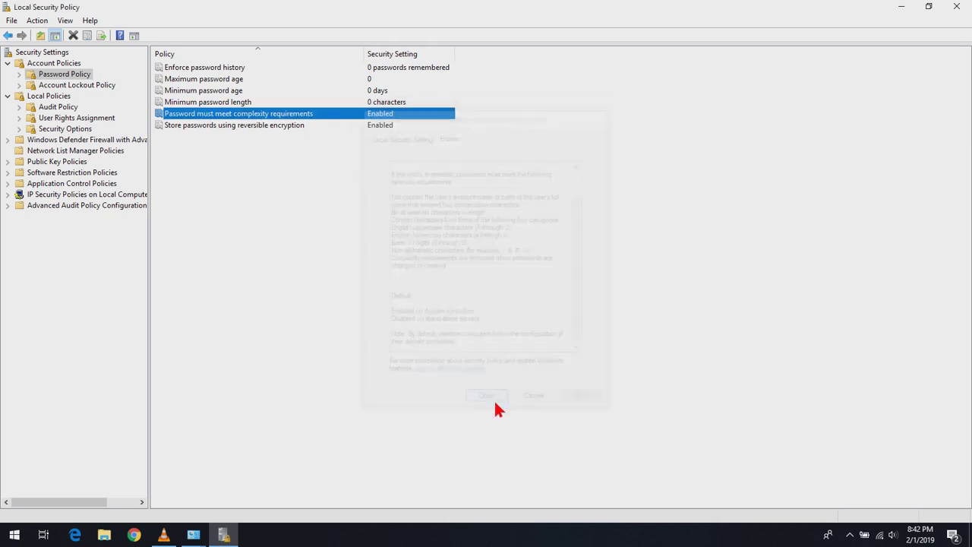
Check the computer's basic system information through the properties of This PC, then clear the System, Administrative Tools and Control Panel windows away
{"action": "left_click", "coordinate": [903, 10]}
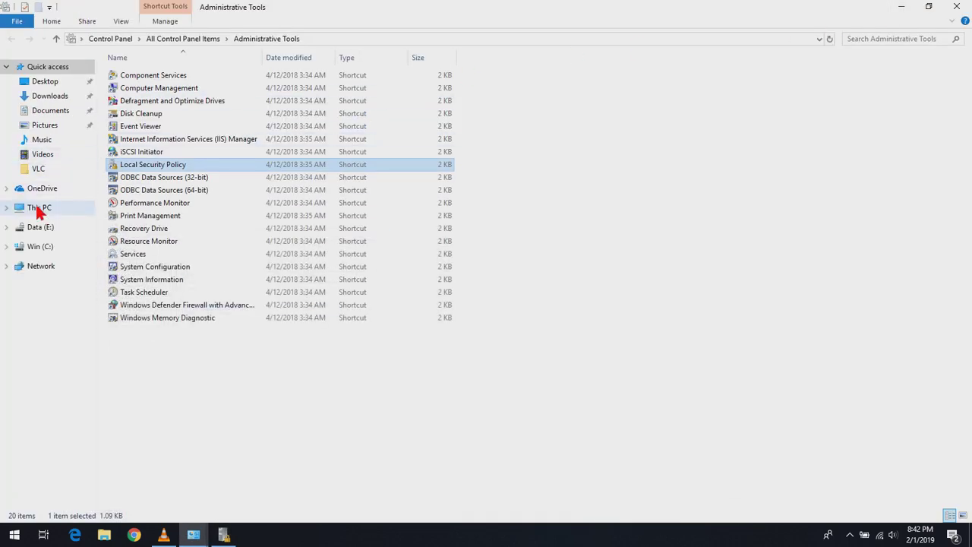
{"action": "right_click", "coordinate": [38, 208]}
{"action": "left_click", "coordinate": [74, 365]}
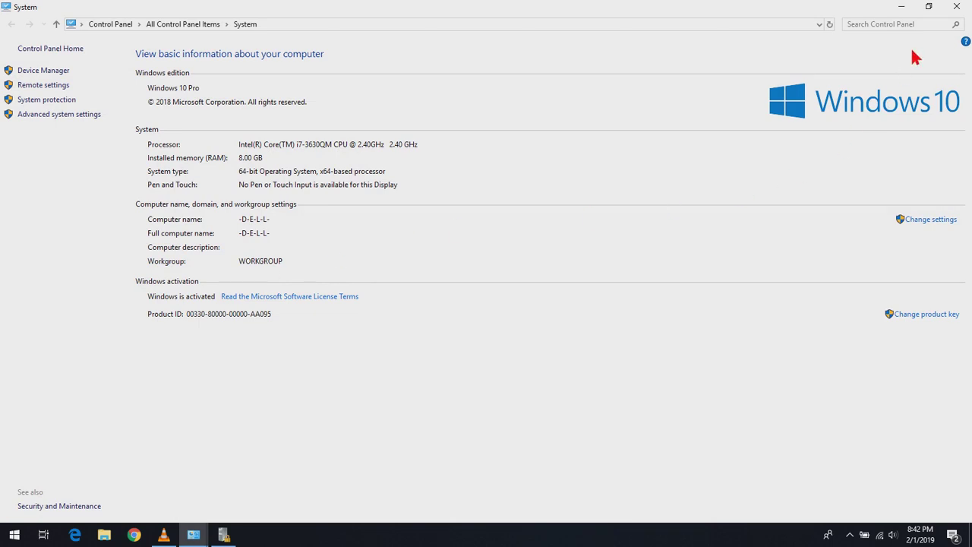
{"action": "left_click", "coordinate": [957, 7]}
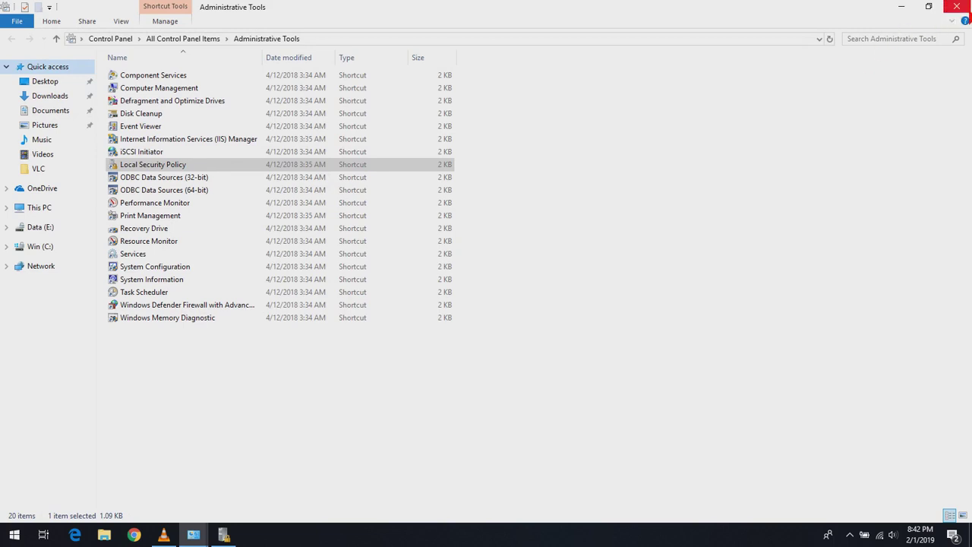
{"action": "left_click", "coordinate": [957, 7]}
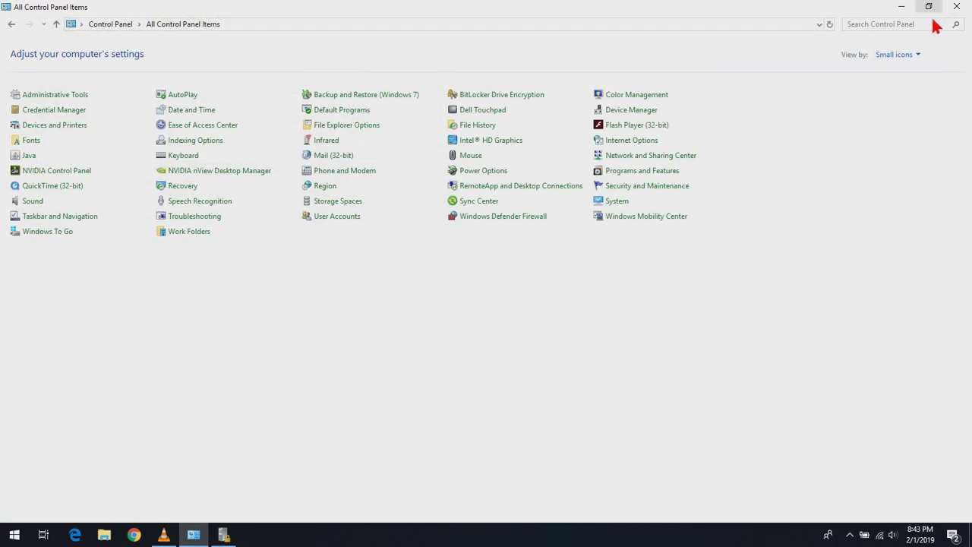
{"action": "left_click", "coordinate": [902, 6]}
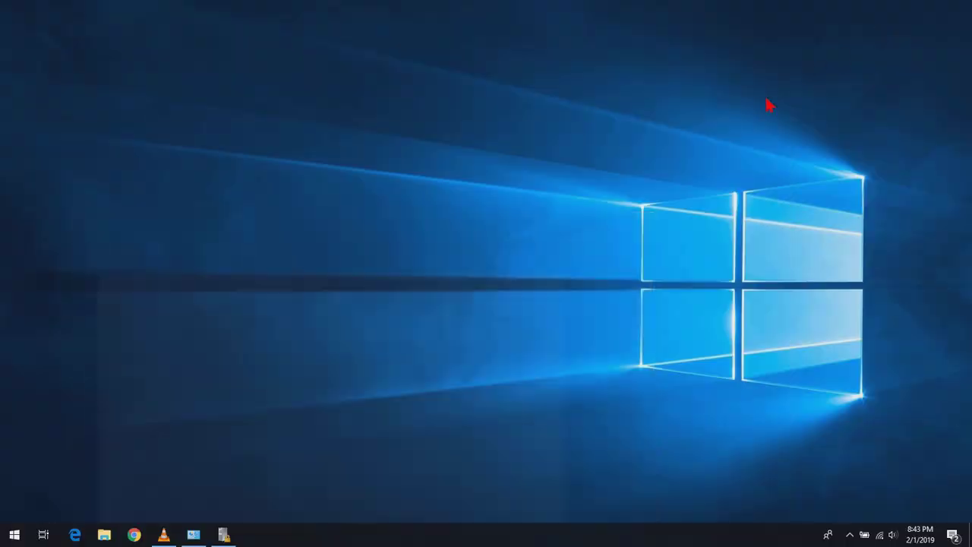
Return to Local Security Policy and set Password must meet complexity requirements to Disabled, applying the change
{"action": "left_click", "coordinate": [224, 536]}
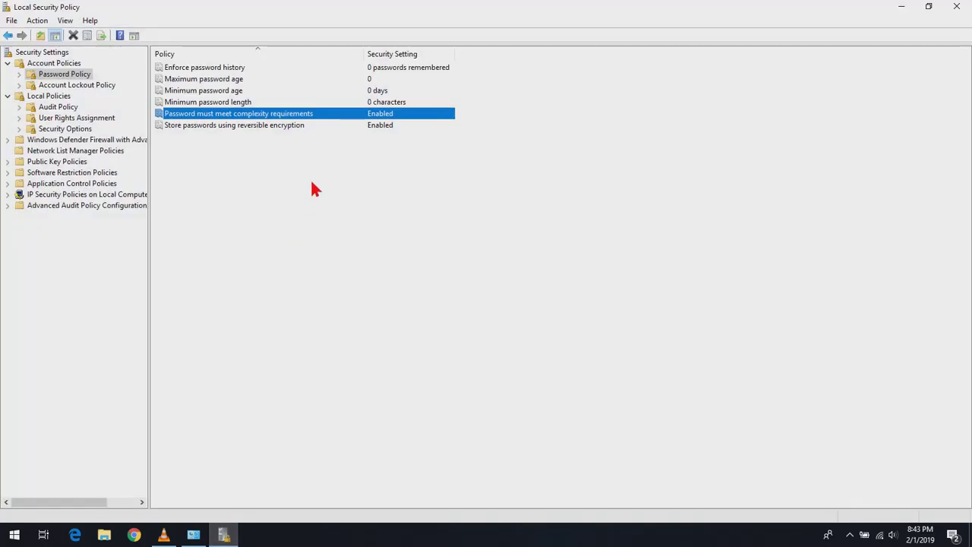
{"action": "double_click", "coordinate": [325, 115]}
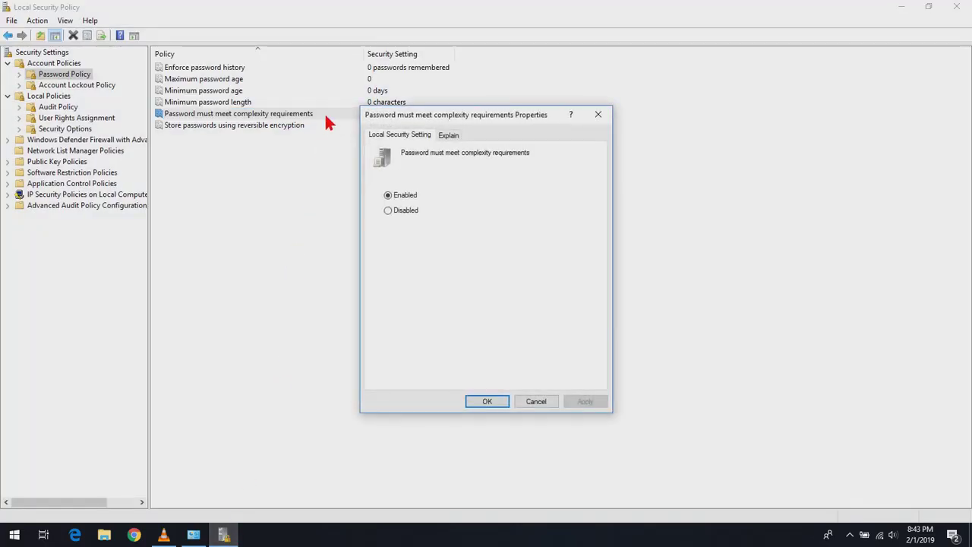
{"action": "left_click", "coordinate": [390, 212]}
{"action": "left_click", "coordinate": [581, 402]}
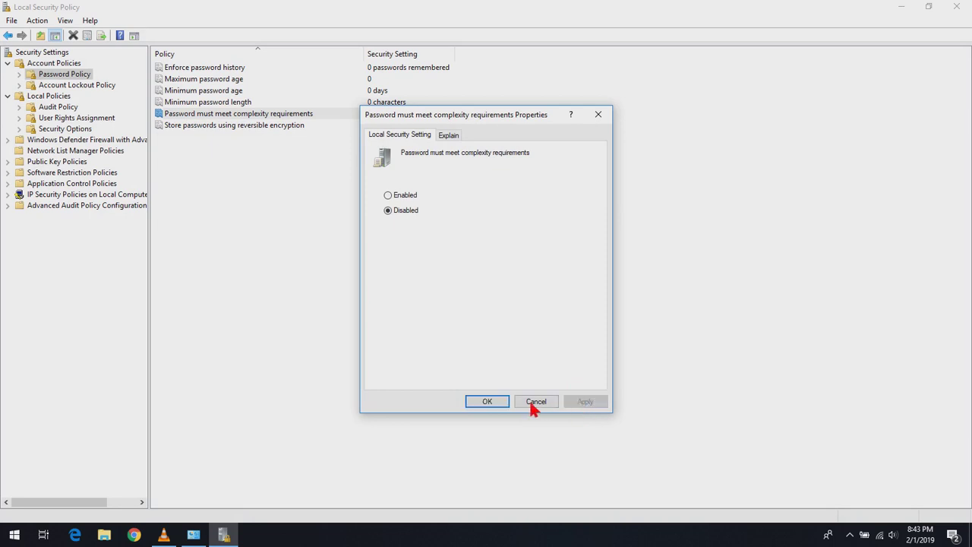
{"action": "left_click", "coordinate": [486, 401]}
Review the explanation of the Store passwords using reversible encryption policy, and set the policy to Disabled and apply it
{"action": "double_click", "coordinate": [298, 125]}
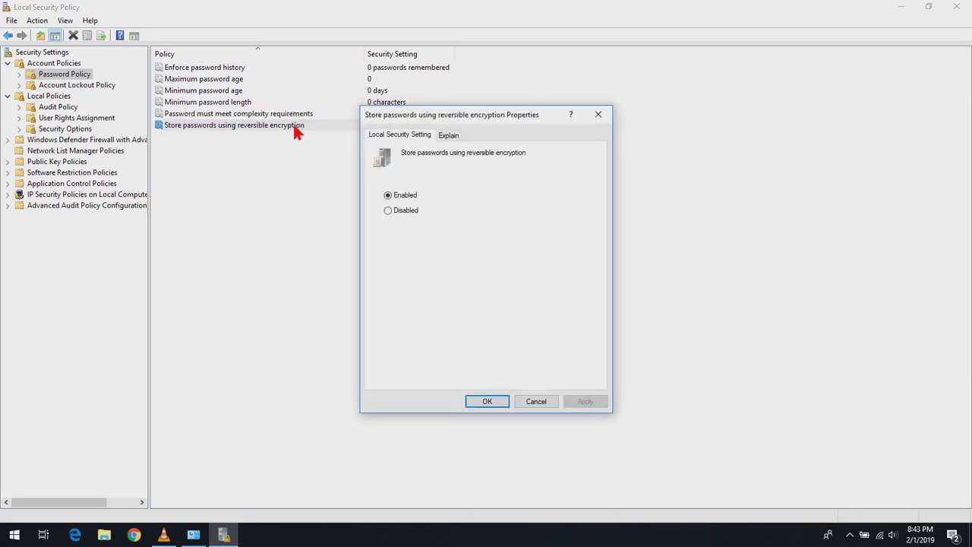
{"action": "left_click", "coordinate": [450, 137]}
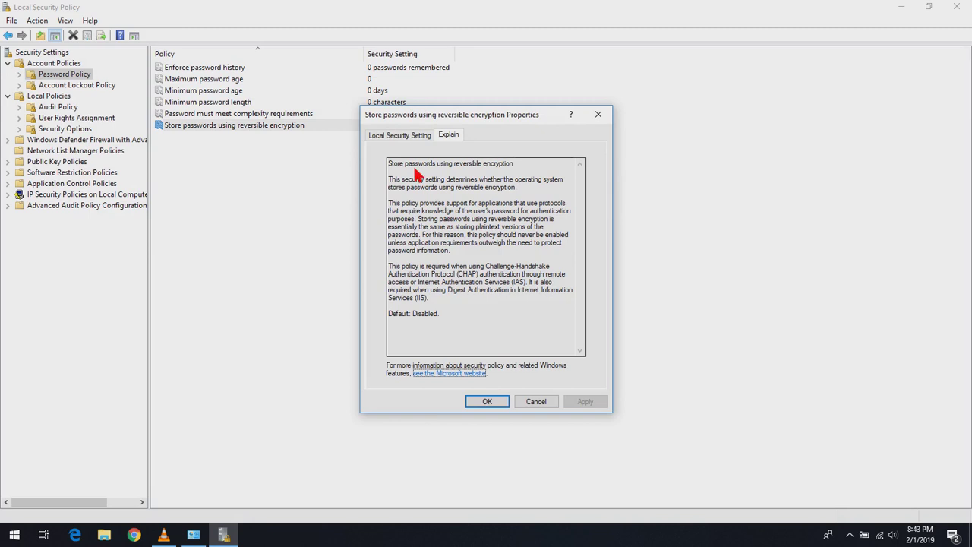
{"action": "left_click_drag", "start_coordinate": [392, 181], "coordinate": [524, 196]}
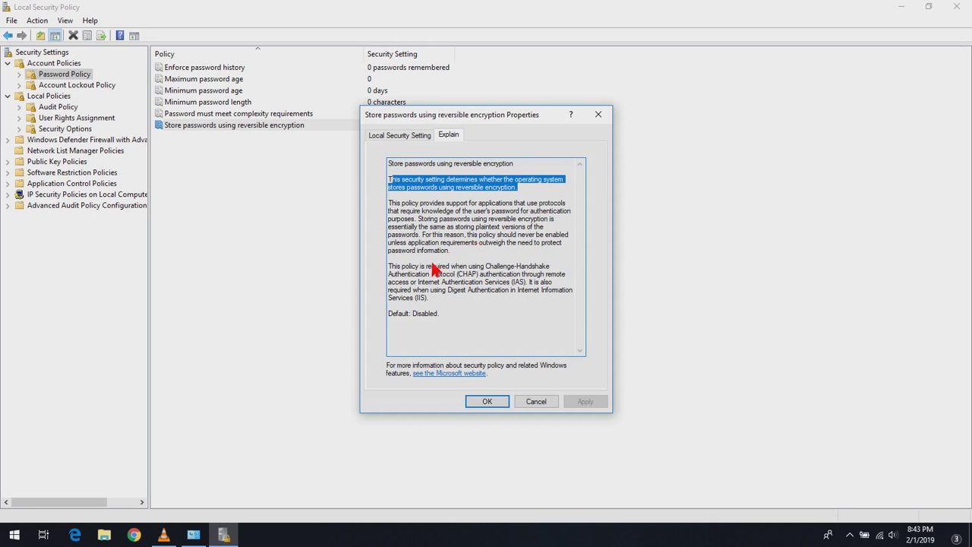
{"action": "left_click_drag", "start_coordinate": [445, 314], "coordinate": [394, 316]}
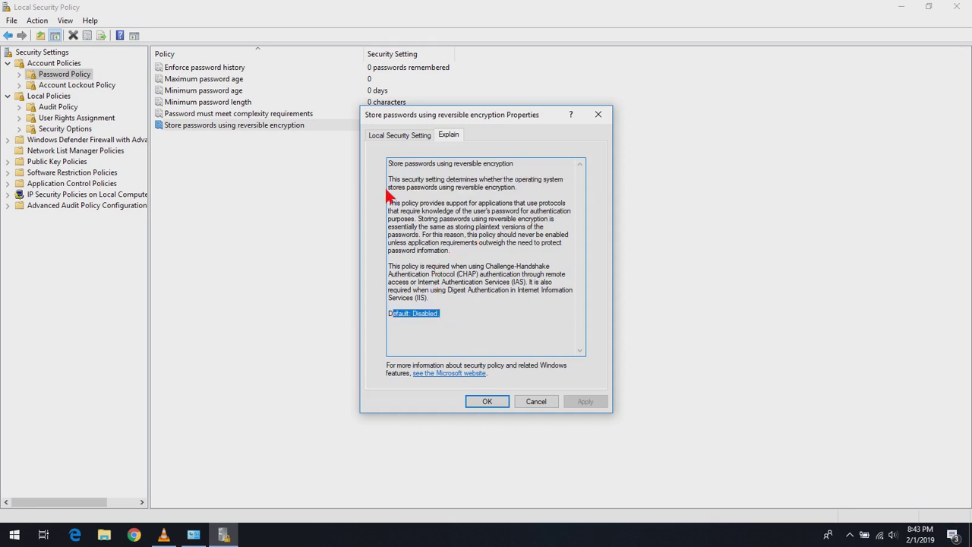
{"action": "left_click", "coordinate": [396, 135]}
{"action": "left_click", "coordinate": [390, 208]}
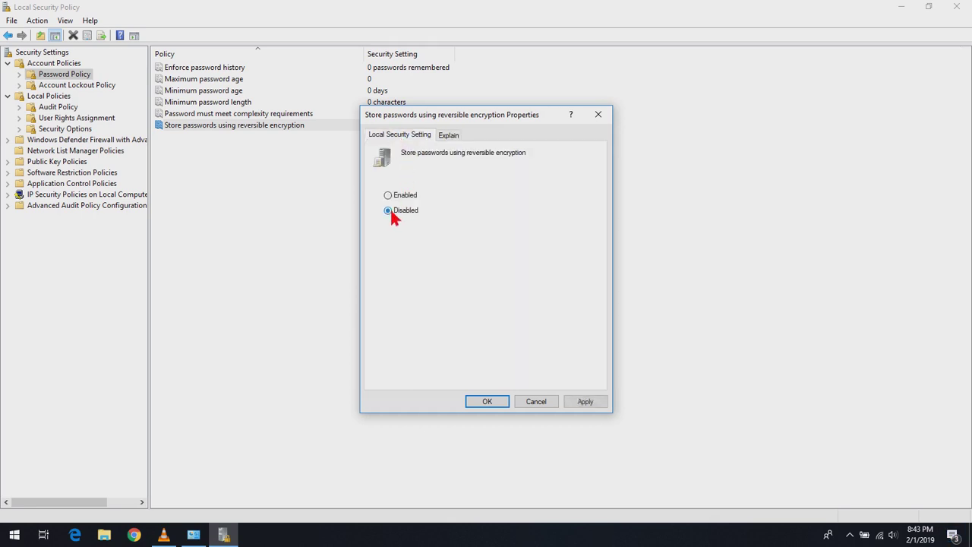
{"action": "left_click", "coordinate": [585, 403]}
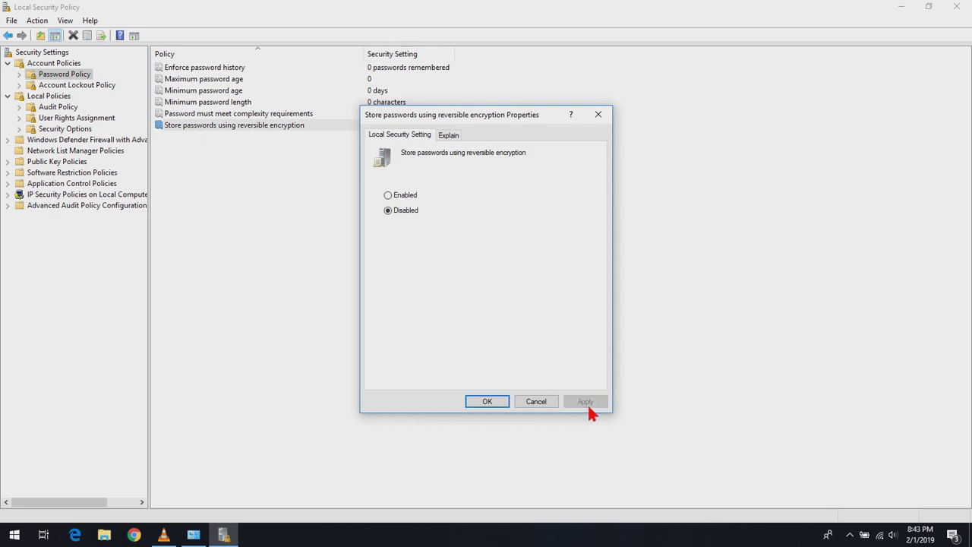
{"action": "left_click", "coordinate": [489, 404]}
{"action": "left_click", "coordinate": [341, 251]}
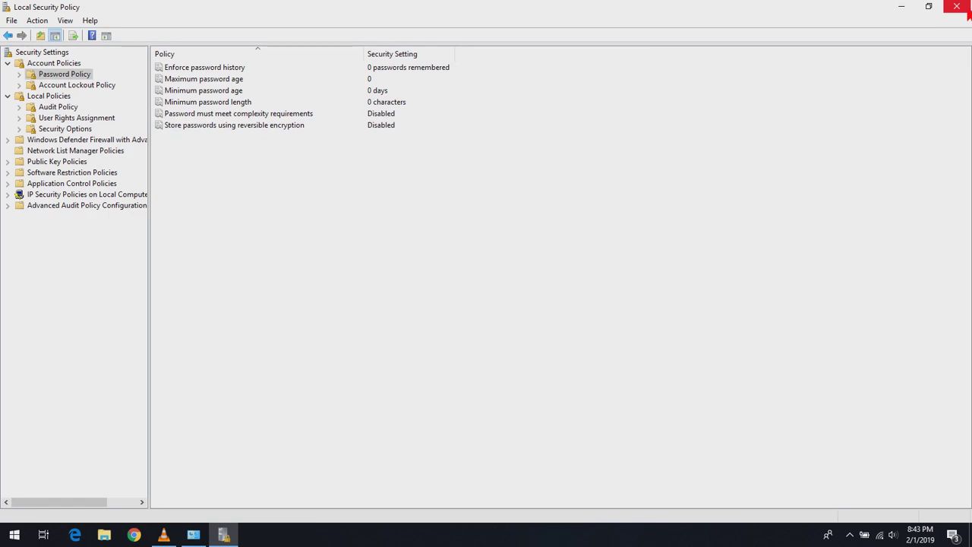
Close Local Security Policy and force a policy refresh by running gpupdate /force in a Command Prompt
{"action": "left_click", "coordinate": [968, 10]}
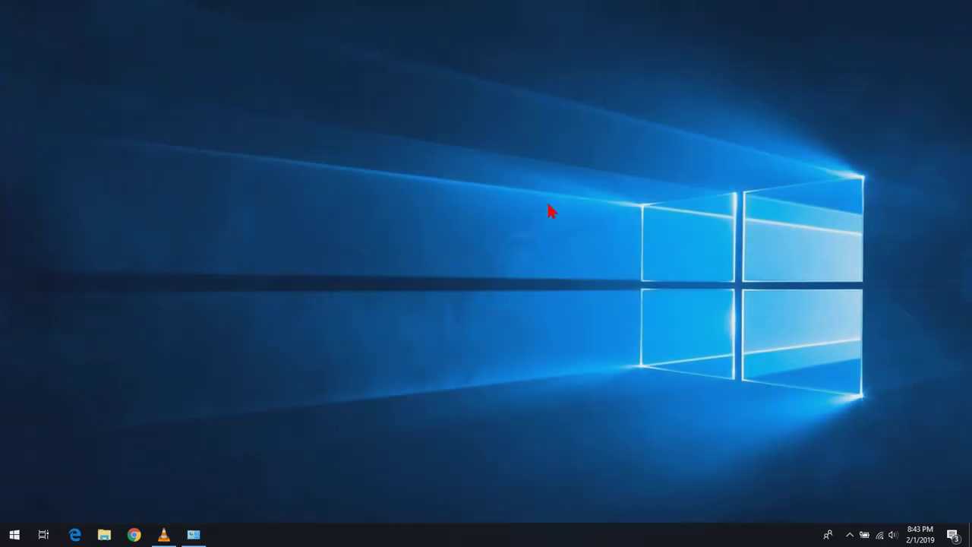
{"action": "key", "text": "super+r"}
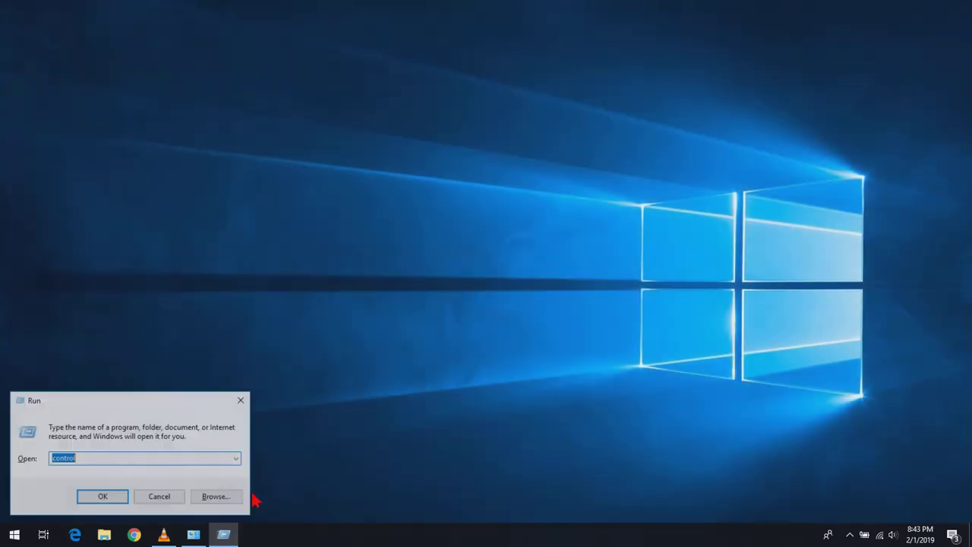
{"action": "type", "text": "cmd"}
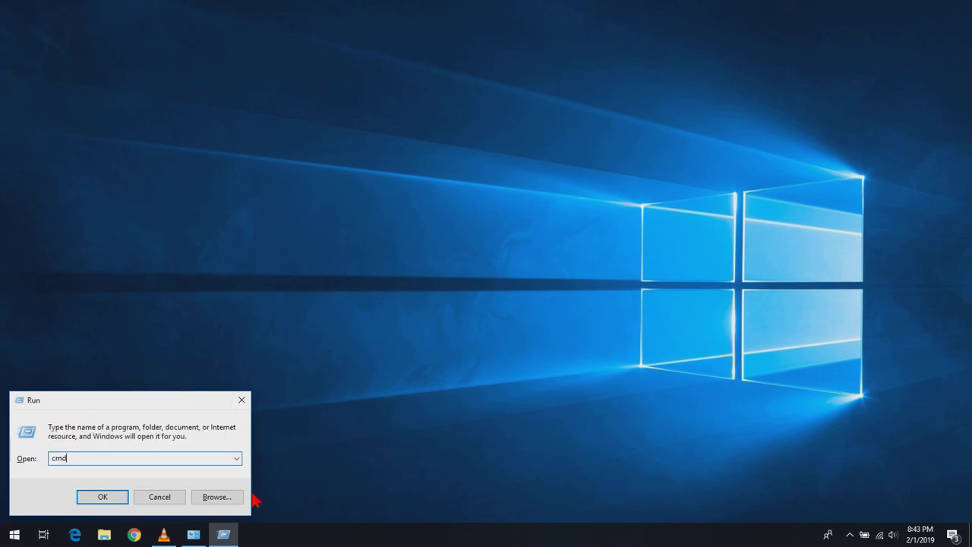
{"action": "key", "text": "Return"}
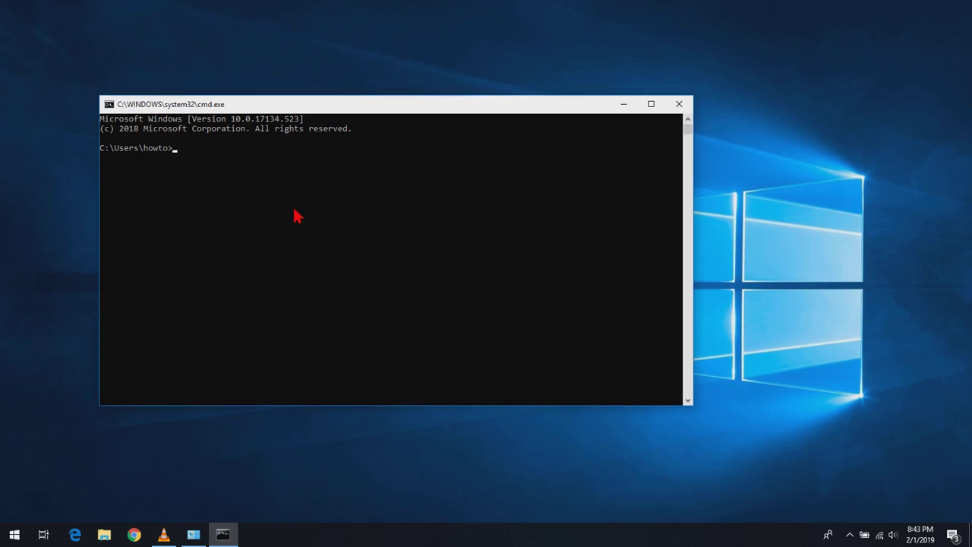
{"action": "type", "text": "gpupdate /force"}
{"action": "key", "text": "Return"}
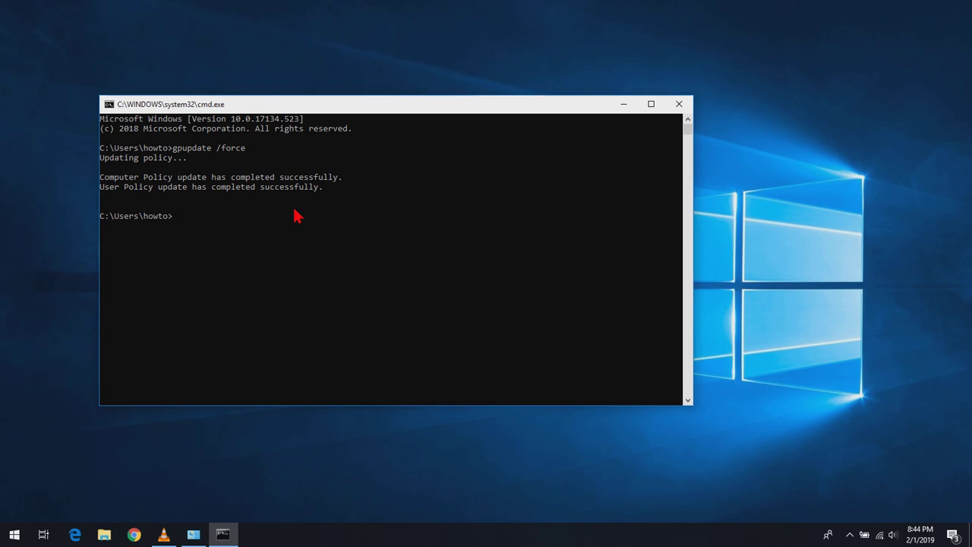
Run systeminfo to examine the original install date and system boot time, and close the Command Prompt
{"action": "type", "text": "systeminfo"}
{"action": "key", "text": "Return"}
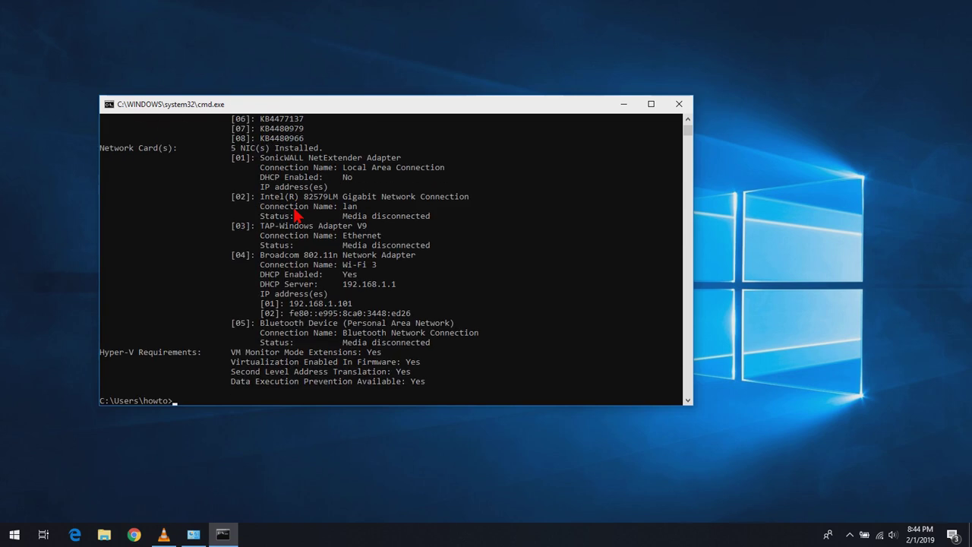
{"action": "left_click_drag", "start_coordinate": [688, 136], "coordinate": [687, 127]}
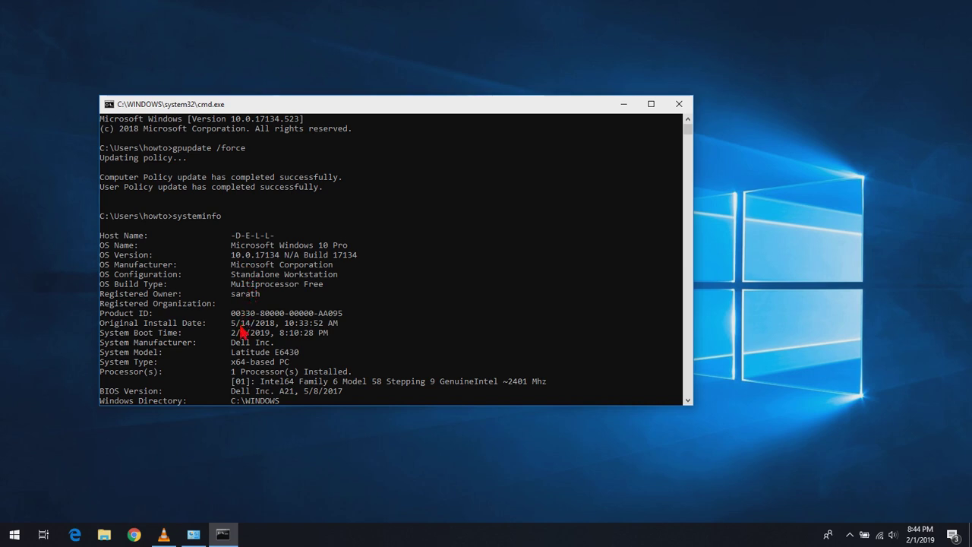
{"action": "left_click_drag", "start_coordinate": [227, 325], "coordinate": [343, 325]}
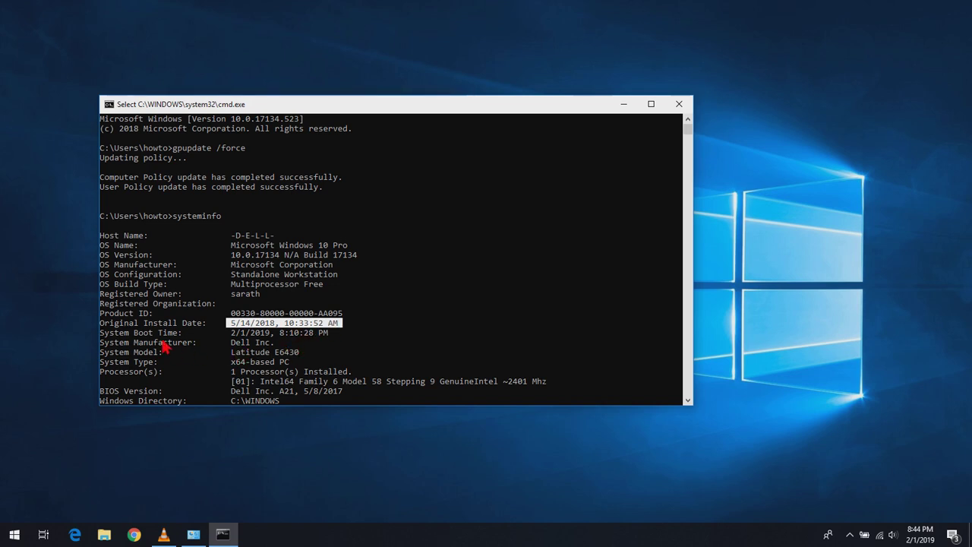
{"action": "left_click_drag", "start_coordinate": [231, 335], "coordinate": [341, 337]}
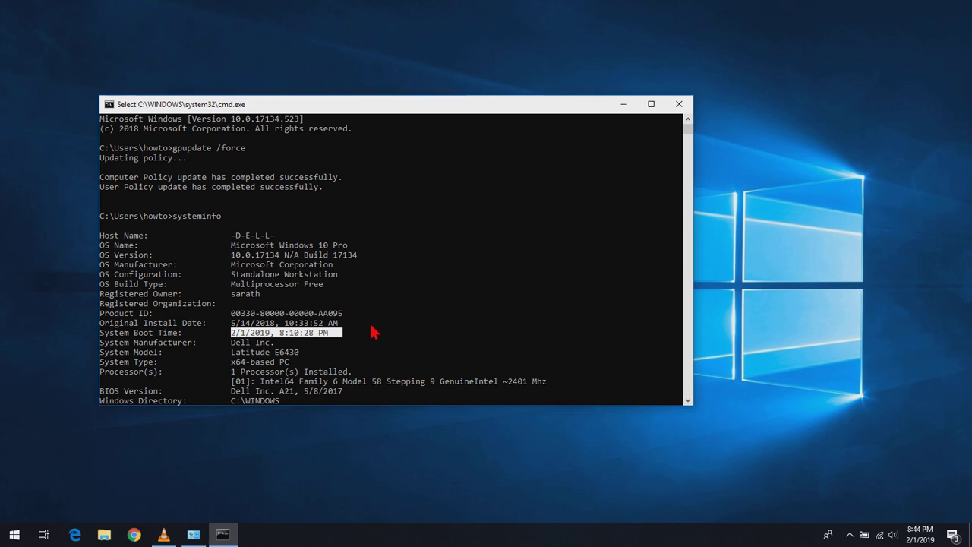
{"action": "left_click", "coordinate": [369, 324]}
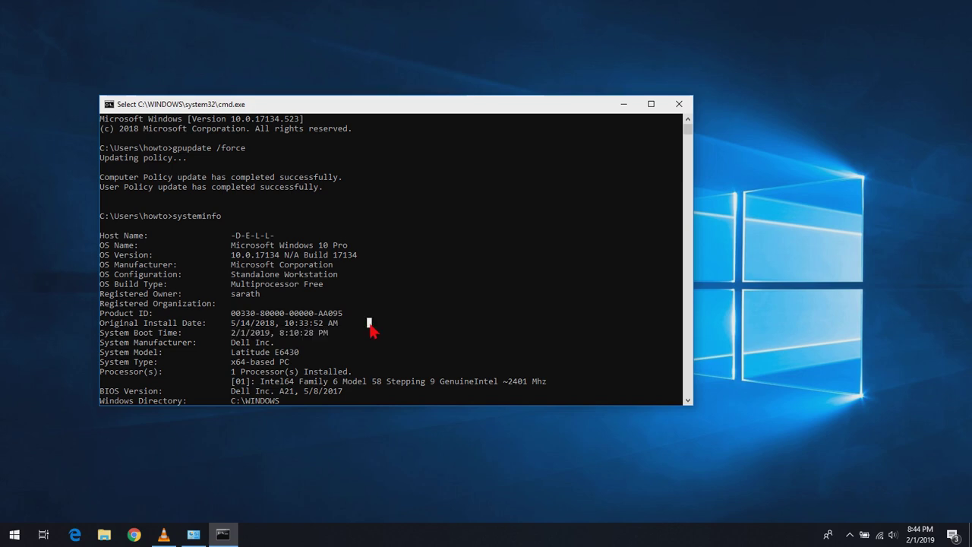
{"action": "left_click", "coordinate": [679, 104]}
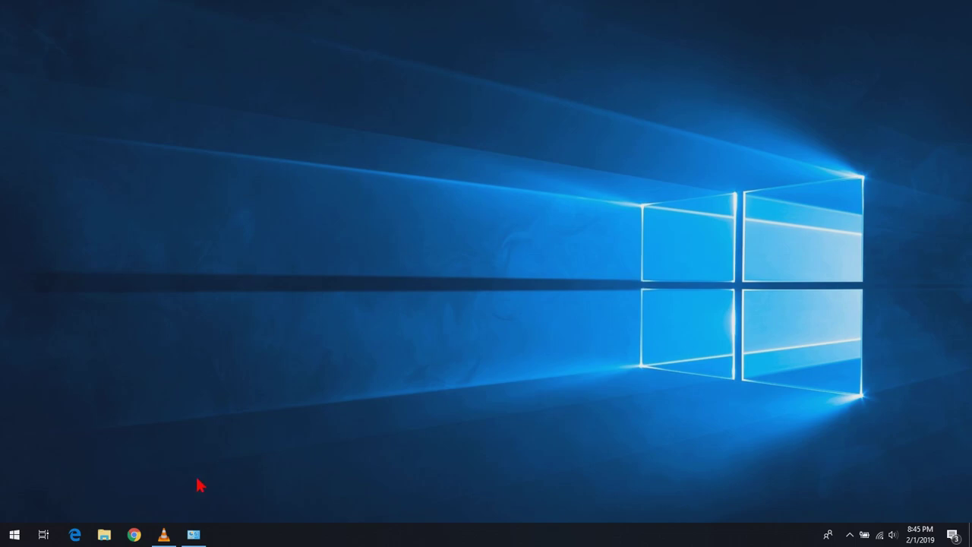